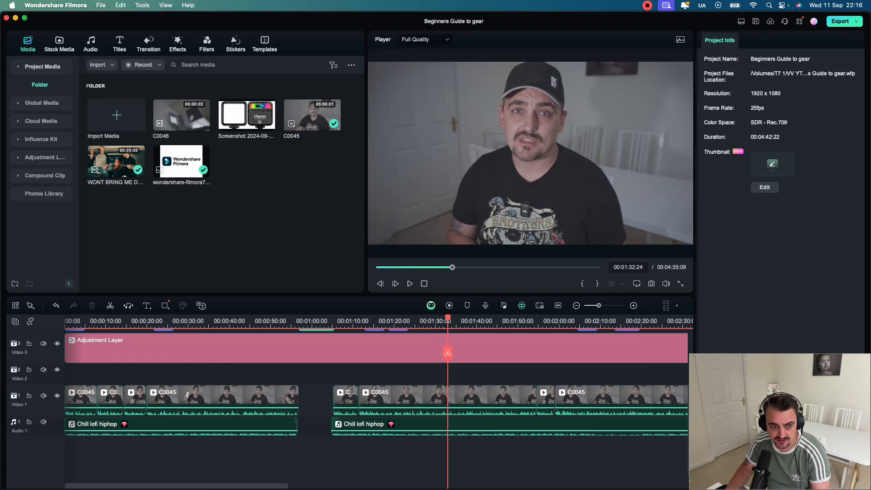
Play the first seconds of the finished edit from the beginning, then return the playhead to 00:00:00:00.
{"action": "left_click_drag", "start_coordinate": [599, 305], "coordinate": [593, 305]}
{"action": "key", "text": "super+minus"}
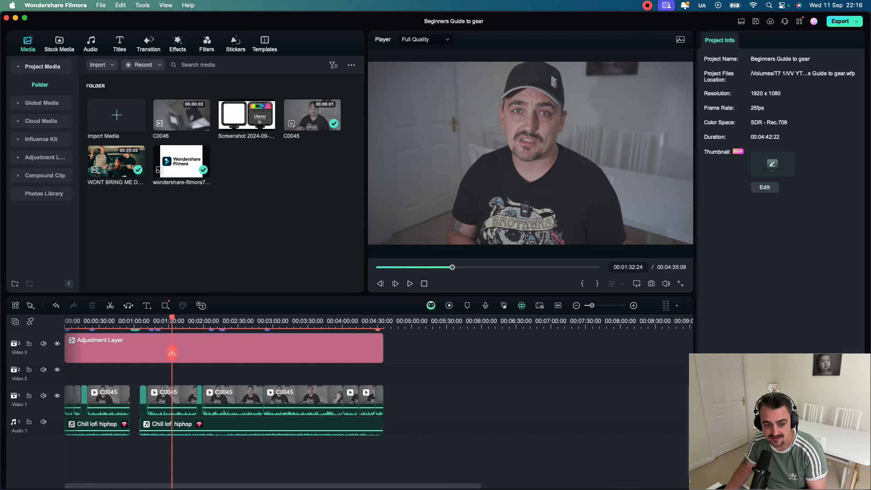
{"action": "key", "text": "Home"}
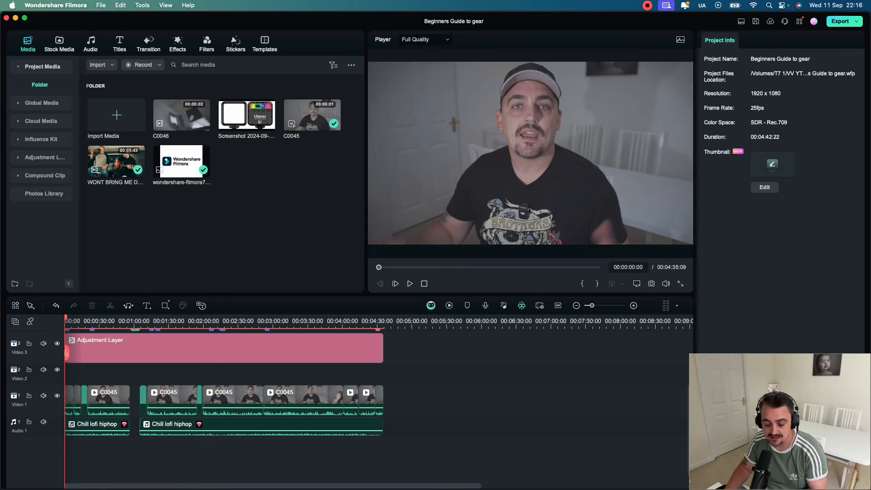
{"action": "key", "text": "space"}
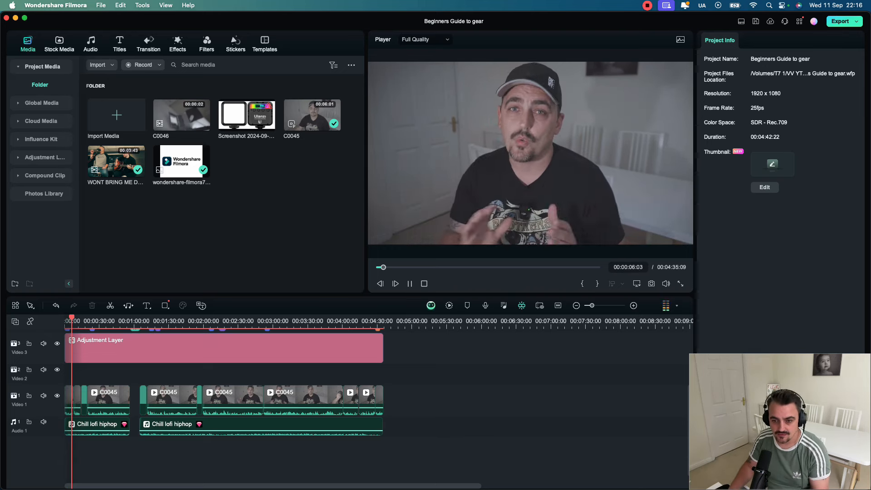
{"action": "key", "text": "space"}
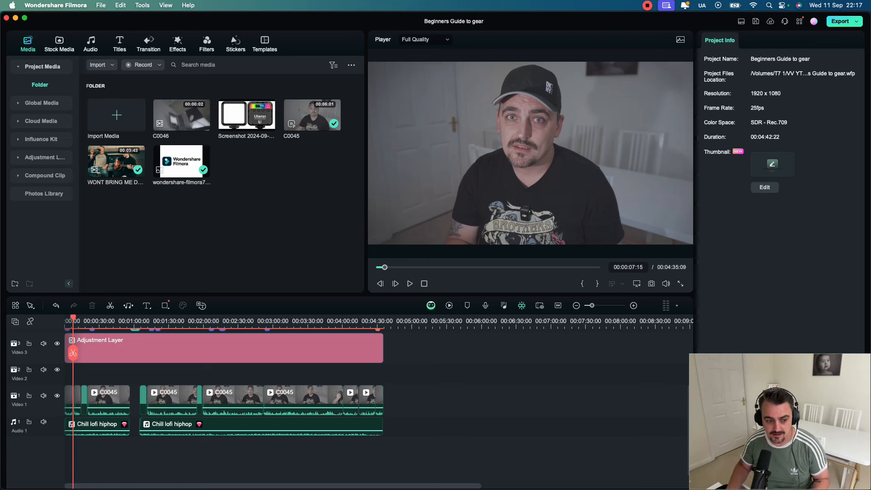
{"action": "key", "text": "Home"}
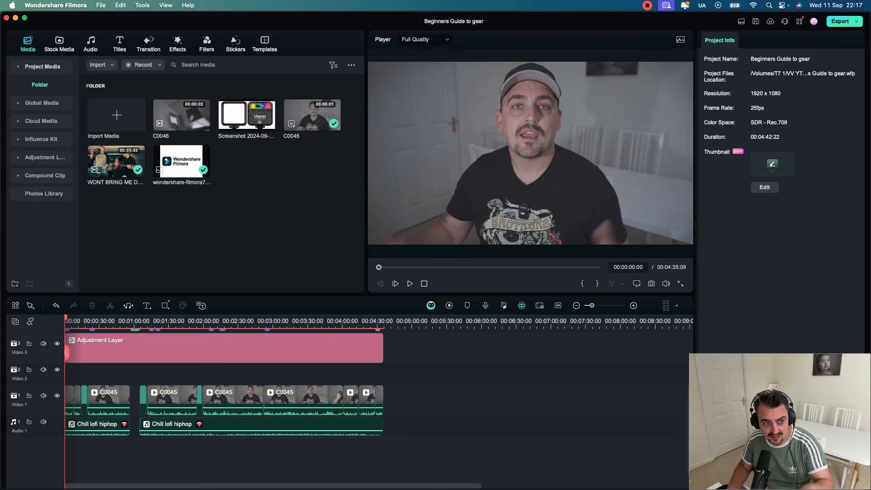
Look through the stock media, audio and titles libraries, then return to the project's own media.
{"action": "left_click", "coordinate": [59, 44]}
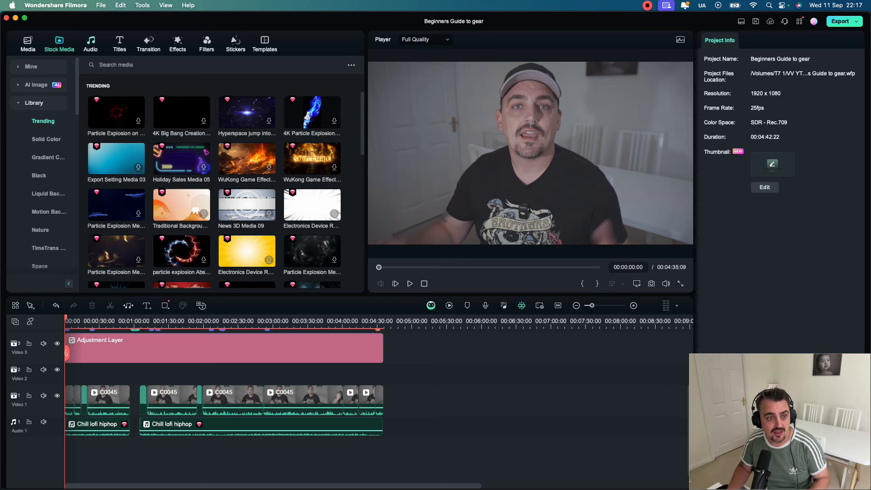
{"action": "left_click", "coordinate": [90, 44]}
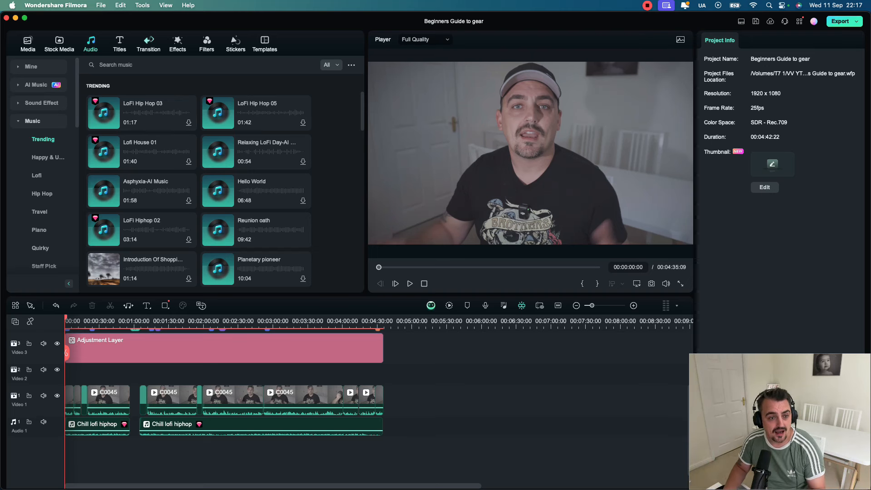
{"action": "left_click", "coordinate": [119, 43]}
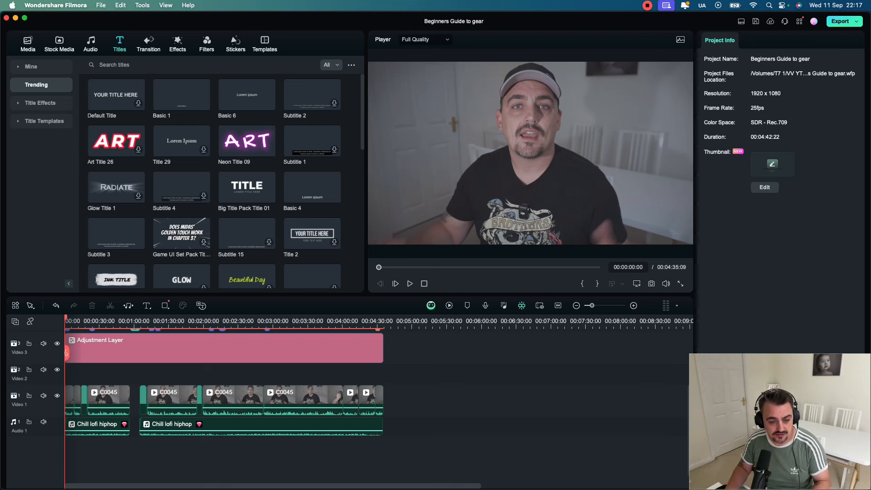
{"action": "left_click", "coordinate": [27, 44]}
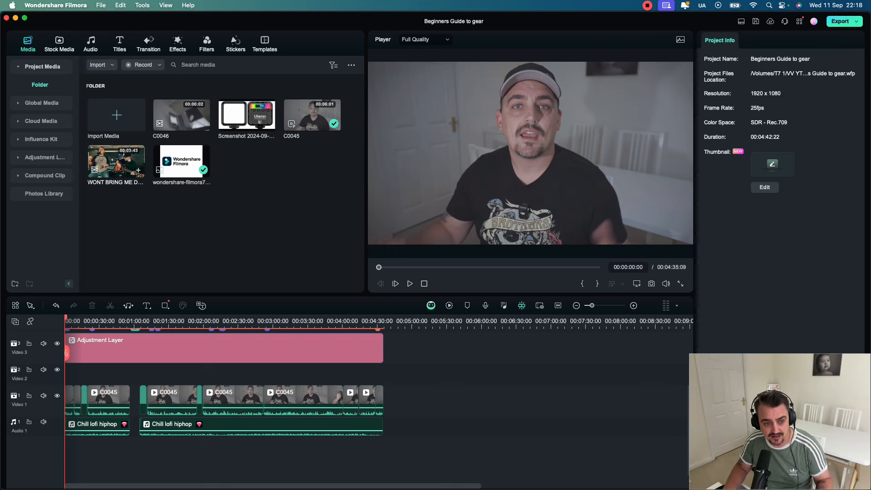
Preview the source clip C0045 from the project media for a moment.
{"action": "left_click", "coordinate": [311, 115]}
{"action": "key", "text": "space"}
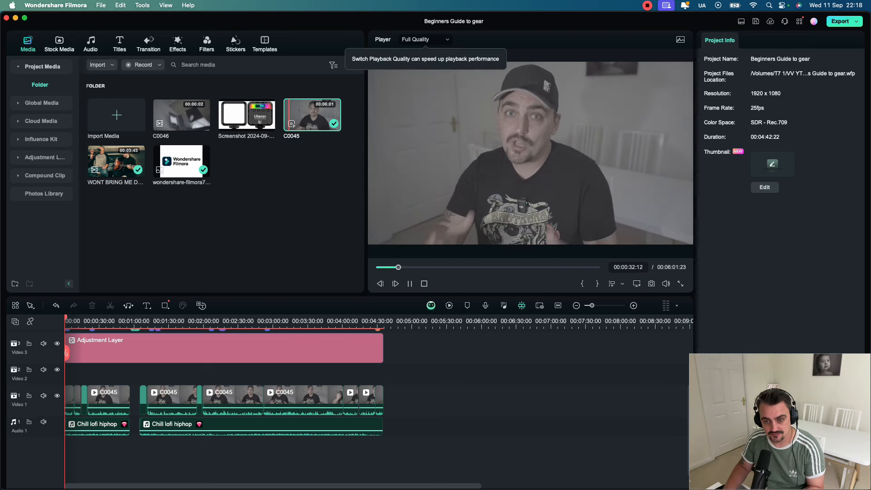
{"action": "key", "text": "space"}
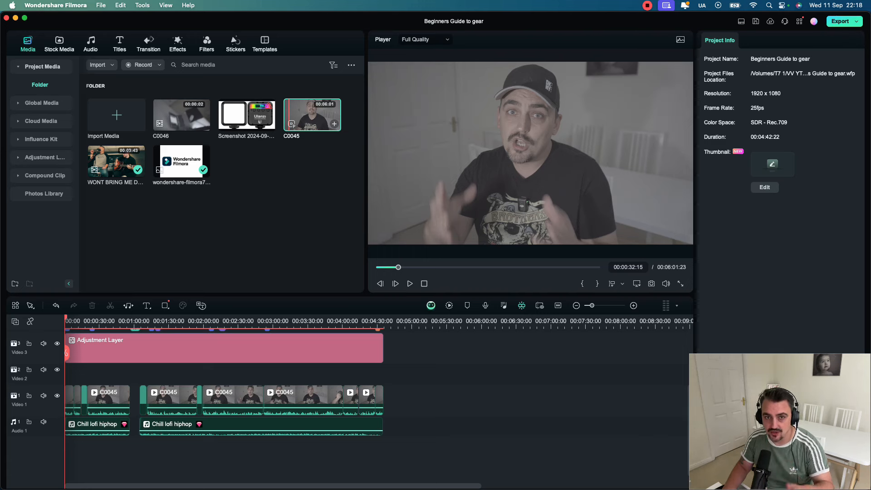
Add clip C0045 to the Video 1 track past the existing edit, keeping the project settings at 1920 x 1080 25fps.
{"action": "left_click_drag", "start_coordinate": [312, 114], "coordinate": [426, 400]}
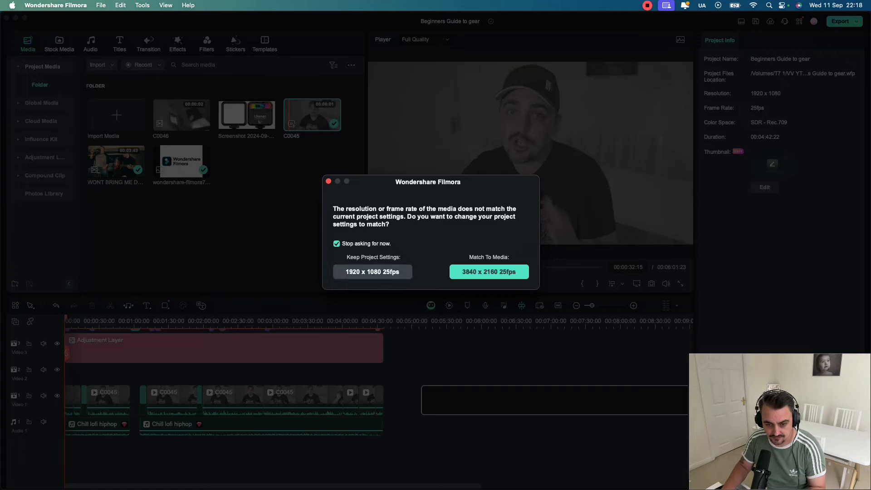
{"action": "left_click", "coordinate": [372, 271]}
Split the newly added C0045 clip at 00:05:17:01, just before the speech starts, and delete the lead-in piece.
{"action": "left_click", "coordinate": [420, 321]}
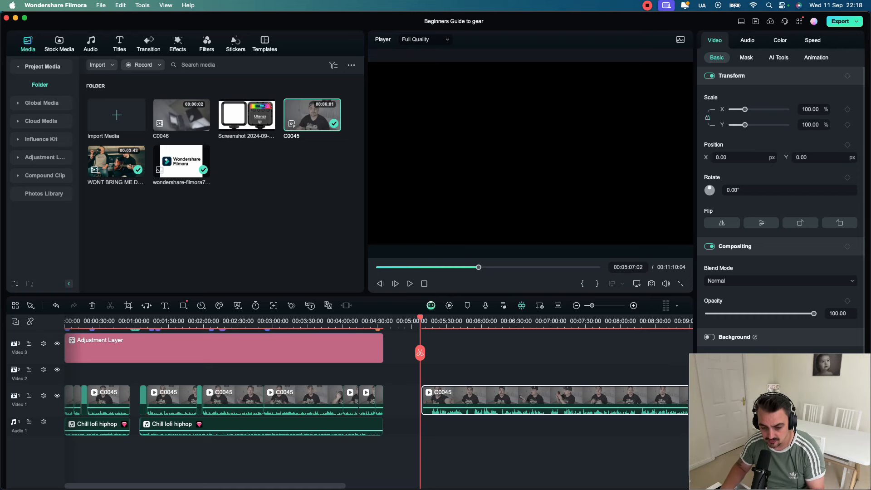
{"action": "key", "text": "super+="}
{"action": "key", "text": "super+="}
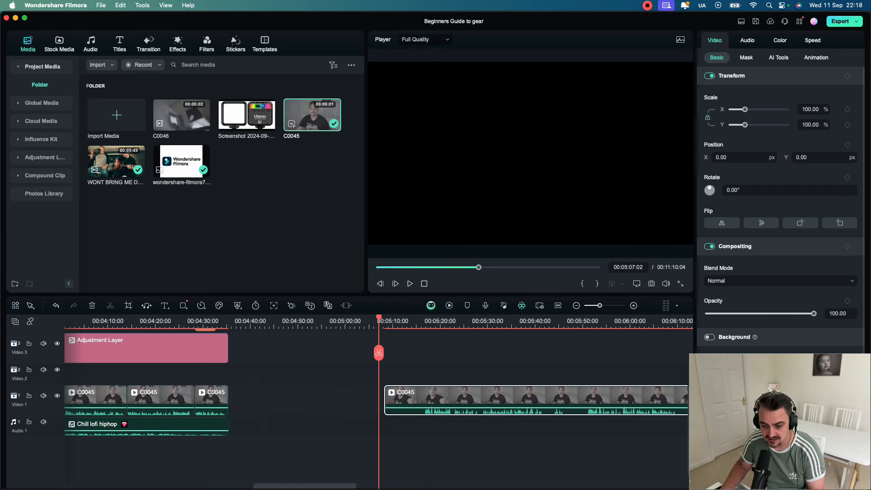
{"action": "key", "text": "space"}
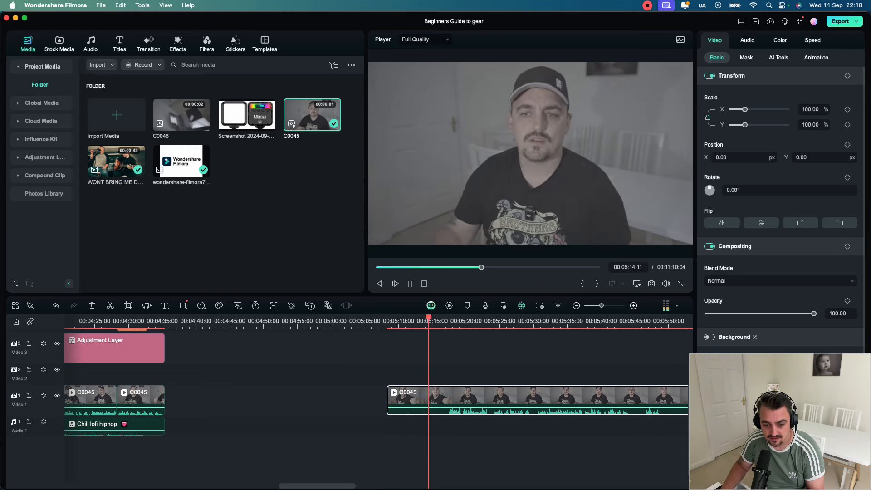
{"action": "key", "text": "space"}
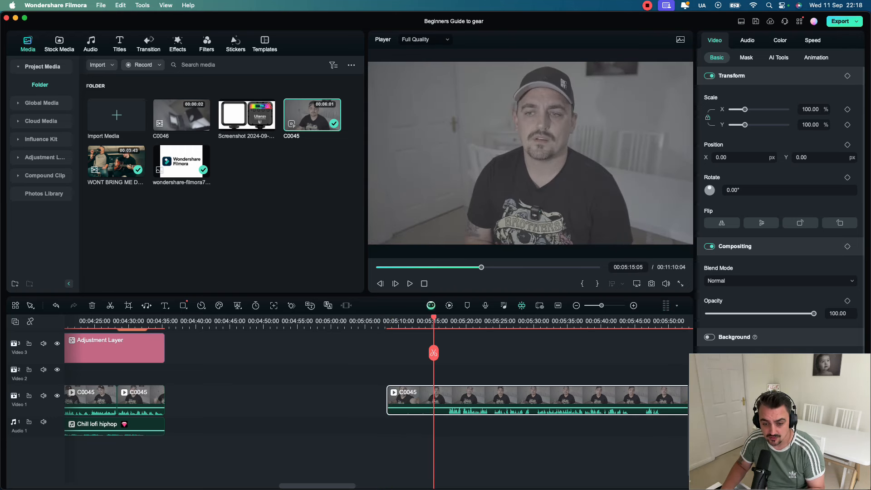
{"action": "key", "text": "Right"}
{"action": "key", "text": "Right"}
{"action": "key", "text": "Right"}
{"action": "key", "text": "Right"}
{"action": "key", "text": "Right"}
{"action": "key", "text": "Right"}
{"action": "key", "text": "Right"}
{"action": "key", "text": "Right"}
{"action": "key", "text": "Right"}
{"action": "key", "text": "Right"}
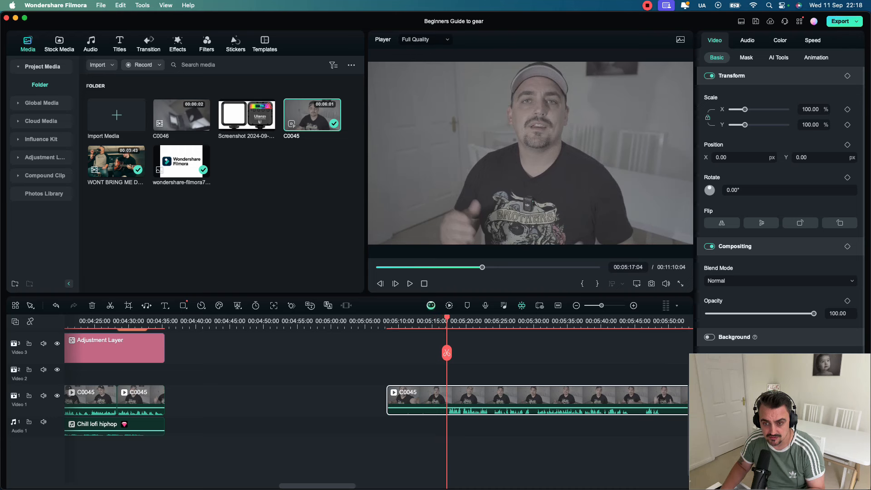
{"action": "key", "text": "Left"}
{"action": "key", "text": "Left"}
{"action": "key", "text": "Left"}
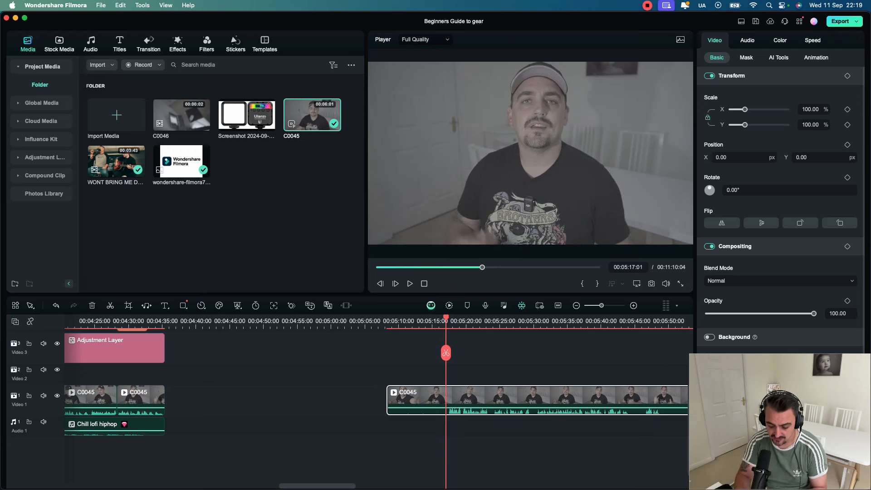
{"action": "key", "text": "super+b"}
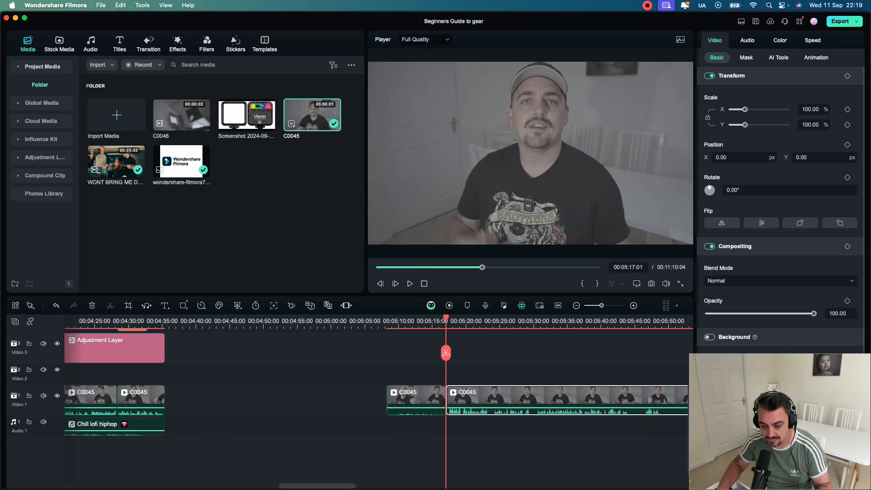
{"action": "left_click", "coordinate": [416, 399]}
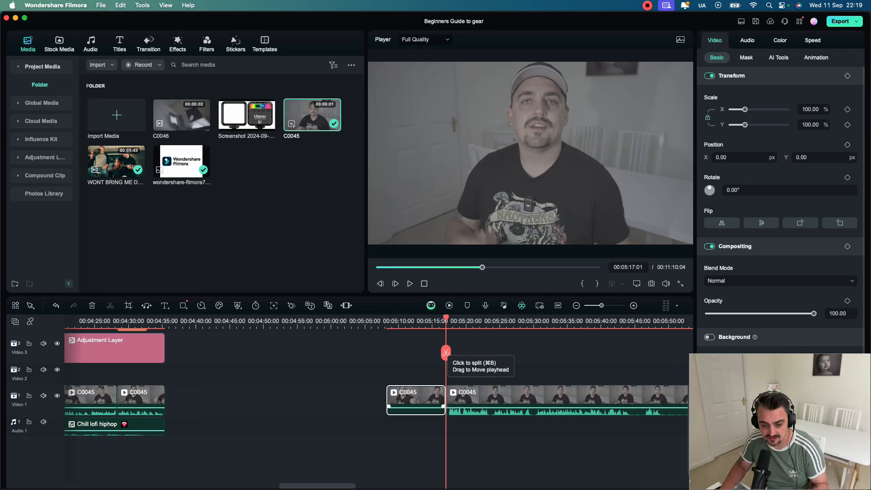
{"action": "key", "text": "Delete"}
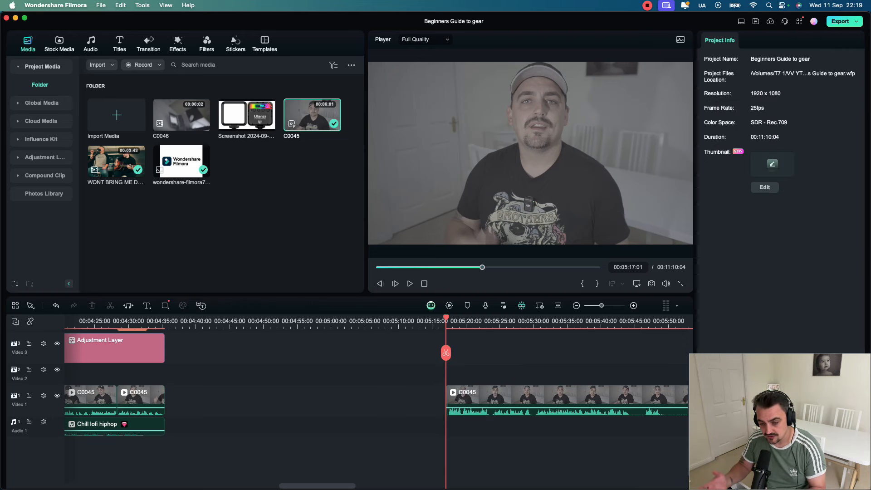
Play the opening seconds of the trimmed C0045 clip and select the clip on the timeline.
{"action": "key", "text": "space"}
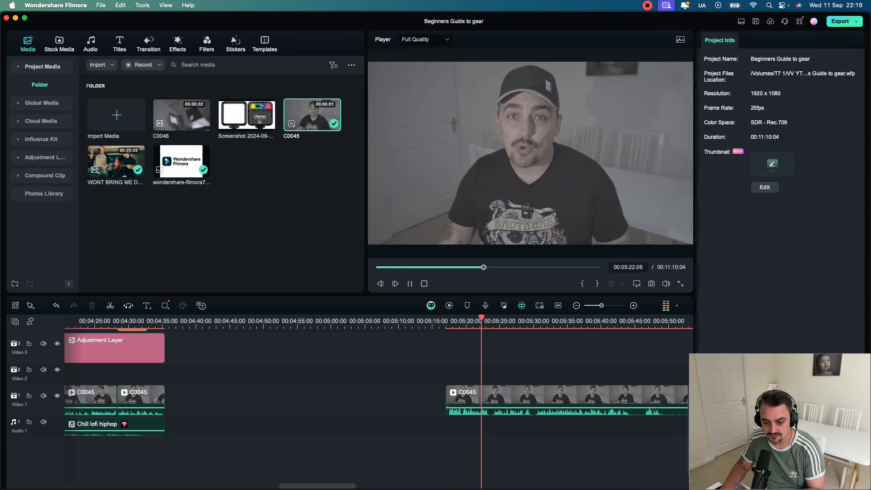
{"action": "key", "text": "space"}
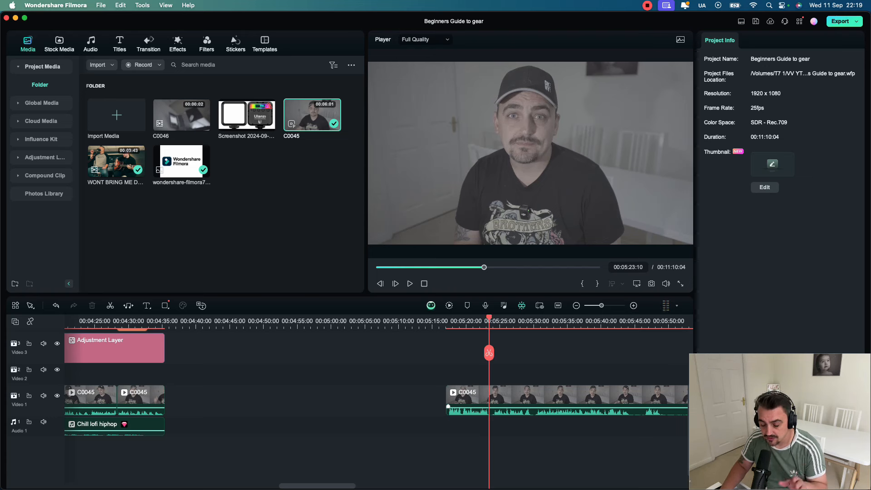
{"action": "left_click", "coordinate": [467, 399]}
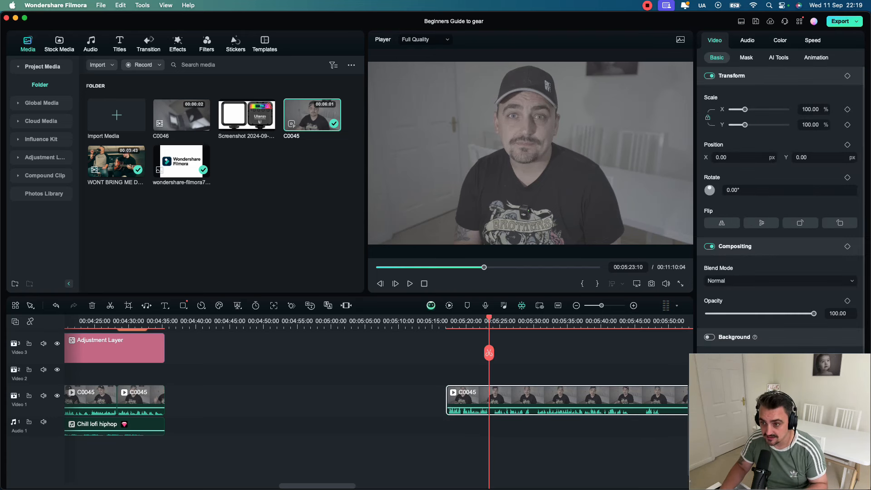
{"action": "left_click", "coordinate": [443, 404]}
{"action": "left_click", "coordinate": [448, 406]}
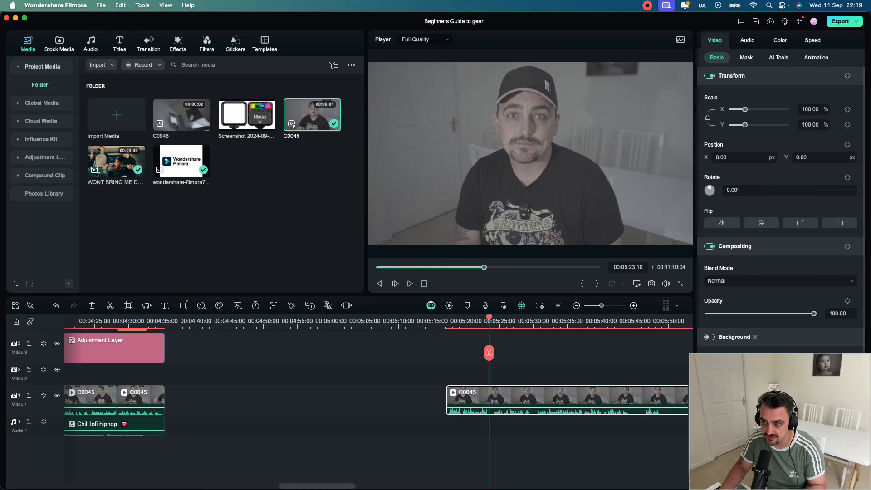
Review the selected clip's Mask, AI Tools and Animation options, then return to its Basic video settings.
{"action": "left_click", "coordinate": [745, 57]}
{"action": "left_click", "coordinate": [778, 57]}
{"action": "left_click", "coordinate": [816, 57]}
{"action": "left_click", "coordinate": [716, 57]}
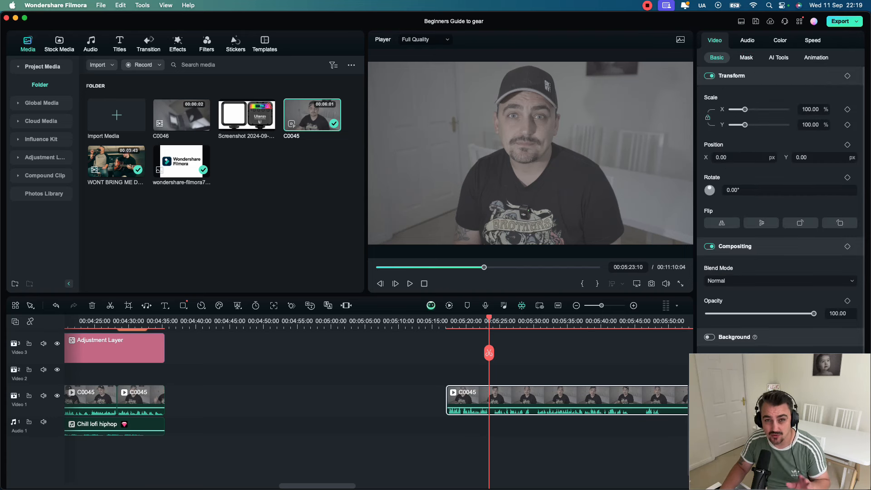
Enable Auto Normalization for the trimmed C0045 clip's audio and play its opening seconds to check the sound.
{"action": "left_click", "coordinate": [747, 40]}
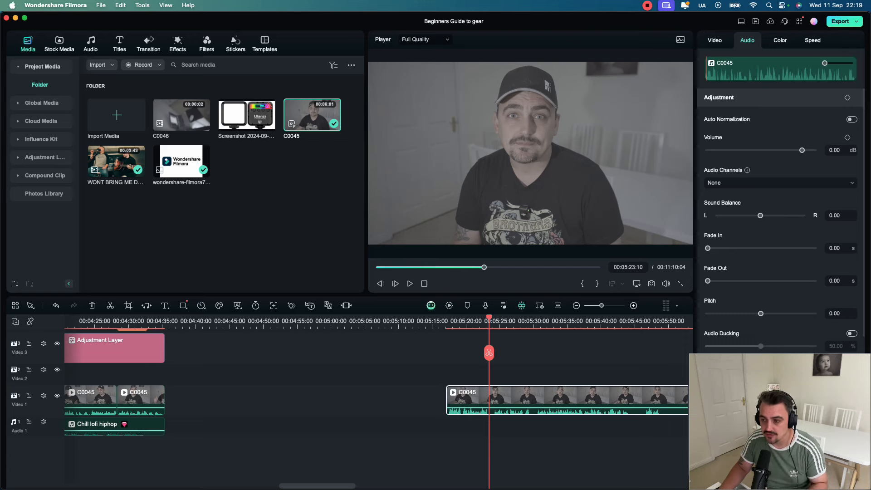
{"action": "left_click", "coordinate": [852, 119]}
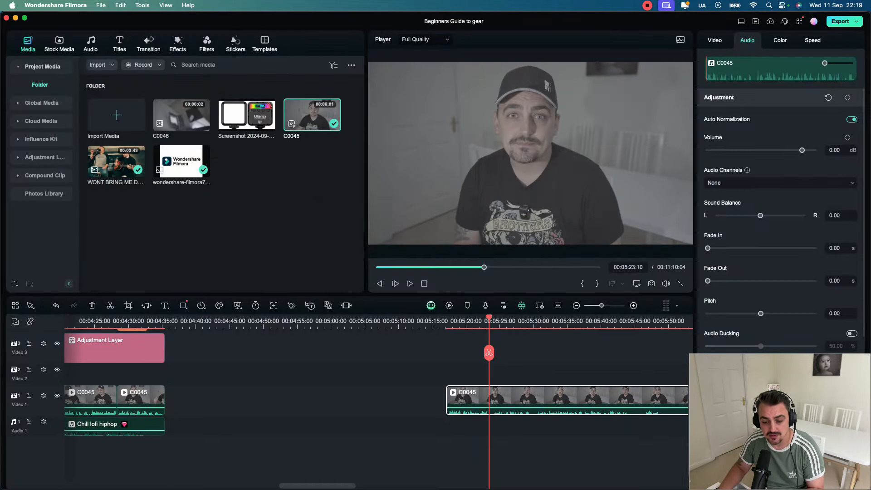
{"action": "left_click", "coordinate": [450, 320]}
{"action": "key", "text": "space"}
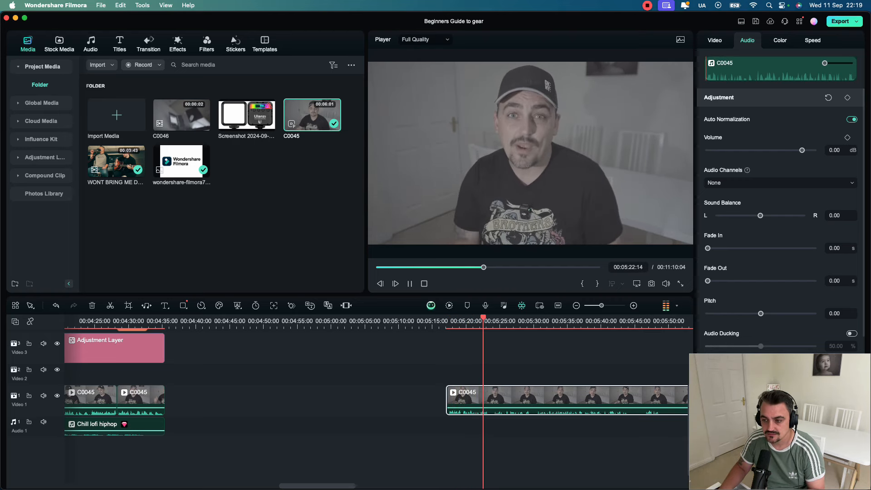
{"action": "key", "text": "space"}
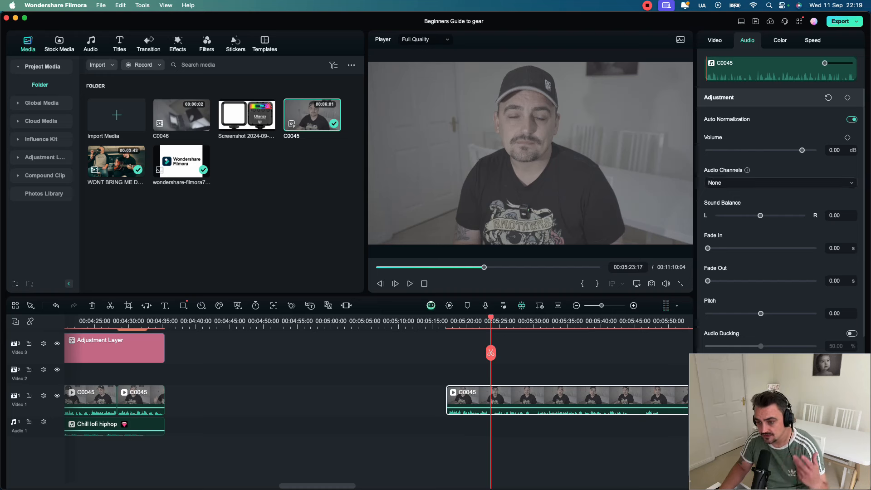
Set the clip's audio equalizer preset to Low Bass and start playback to hear it.
{"action": "left_click", "coordinate": [780, 182]}
{"action": "key", "text": "Escape"}
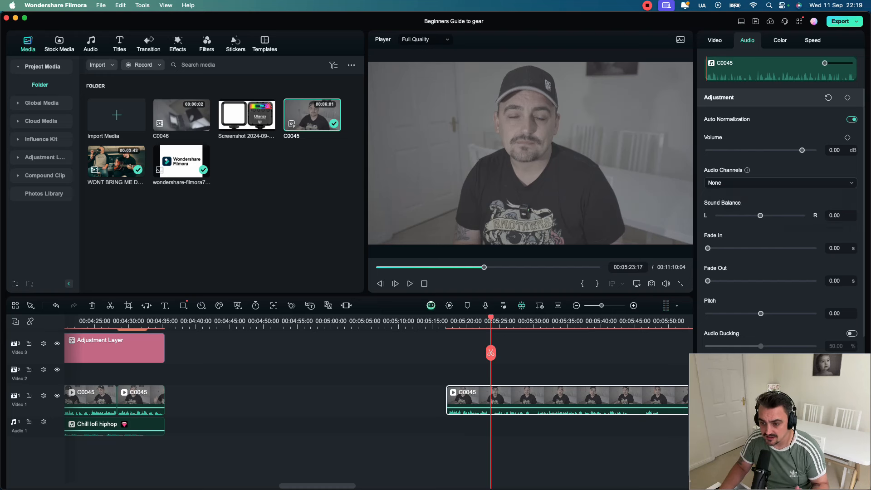
{"action": "scroll", "coordinate": [780, 227], "scroll_direction": "down", "scroll_amount": 5}
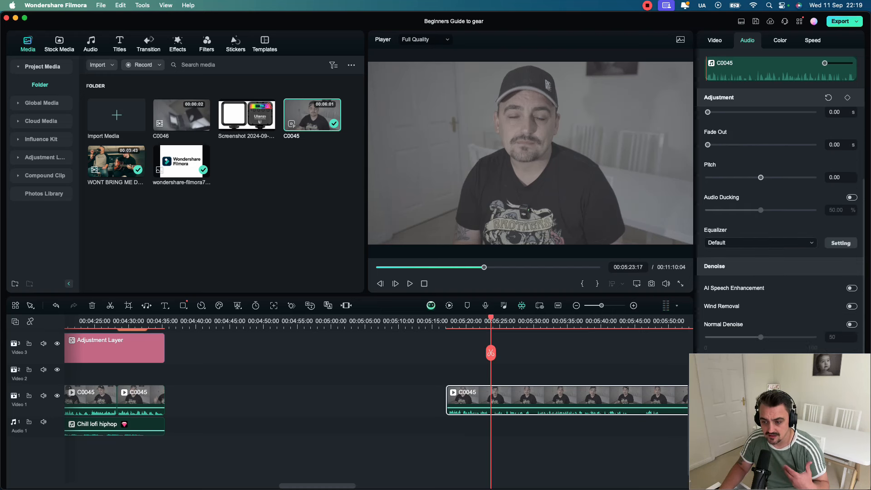
{"action": "left_click", "coordinate": [760, 243]}
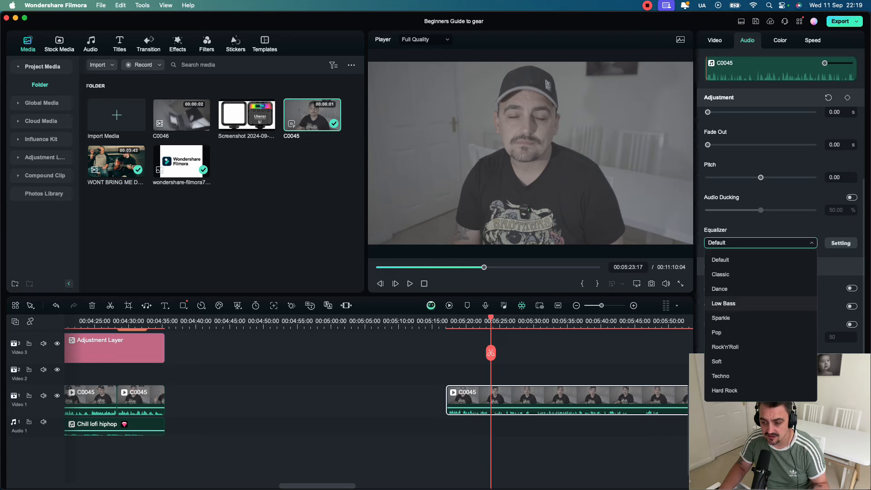
{"action": "left_click", "coordinate": [724, 303]}
{"action": "key", "text": "space"}
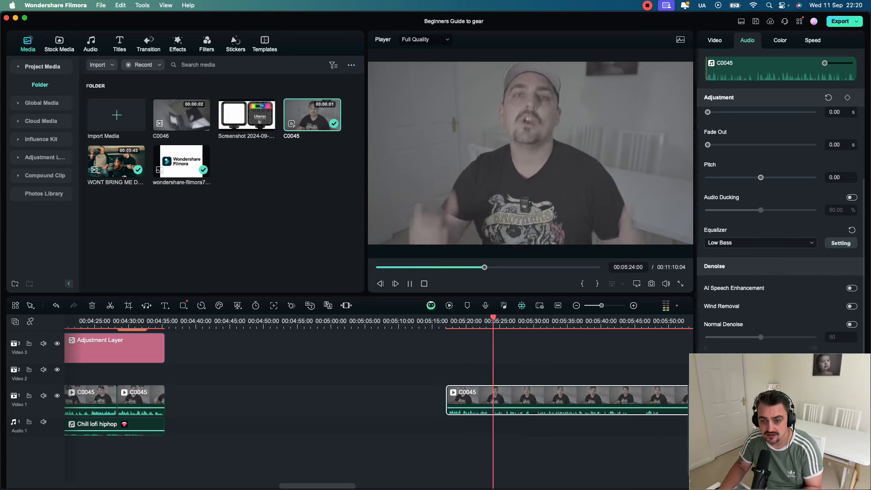
Open the equalizer customization for the C0045 clip, reset its preset to Default and close the settings.
{"action": "left_click", "coordinate": [840, 243]}
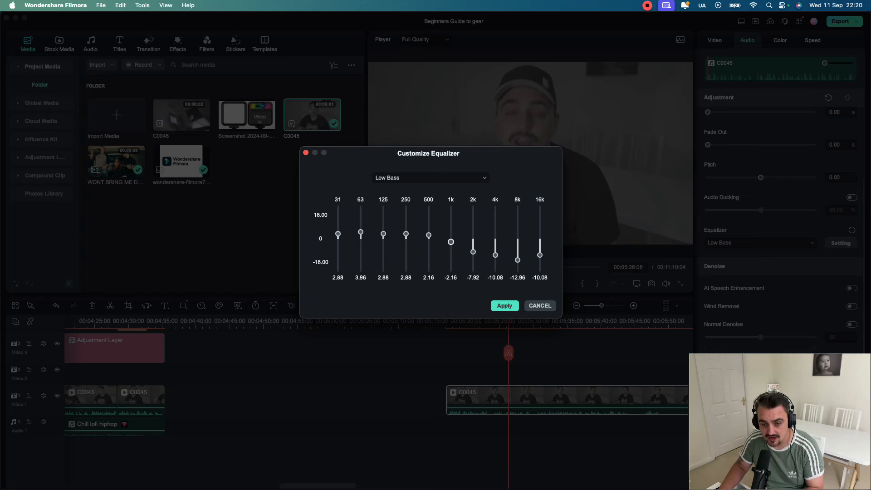
{"action": "left_click", "coordinate": [431, 178]}
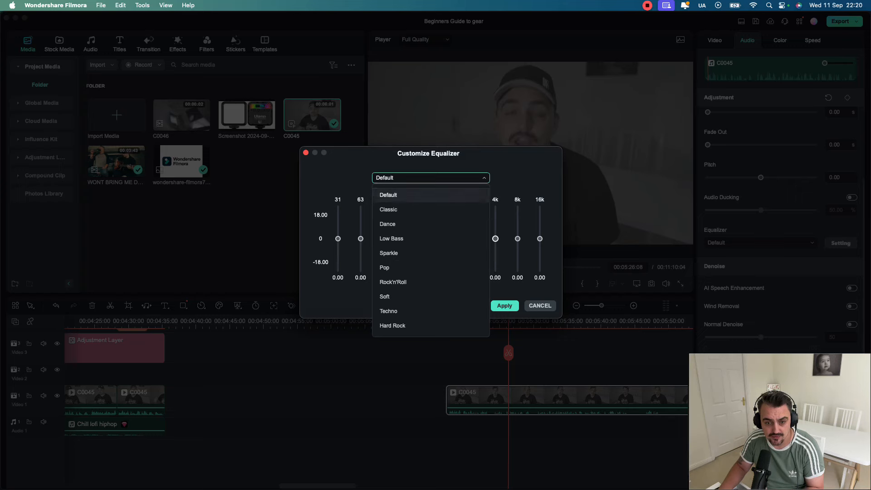
{"action": "left_click", "coordinate": [430, 177]}
{"action": "key", "text": "Escape"}
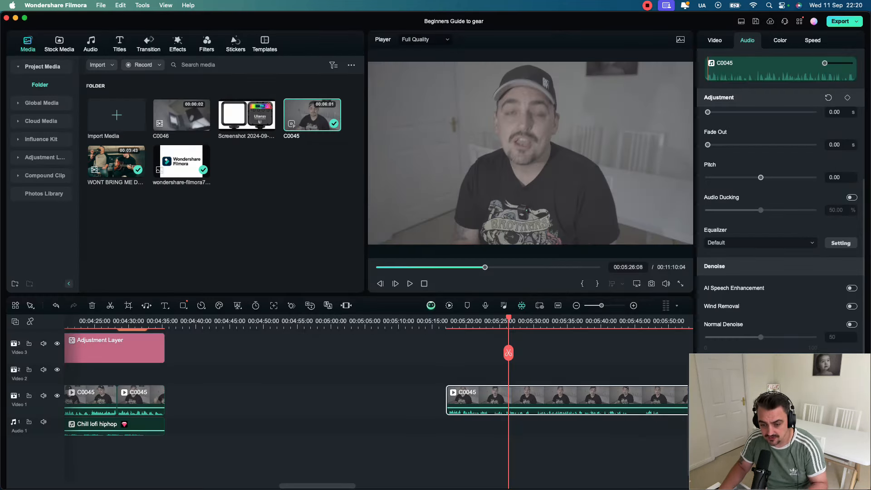
Play the C0045 clip from its start with the timeline magnified and split it at 00:05:23:07.
{"action": "left_click", "coordinate": [477, 321]}
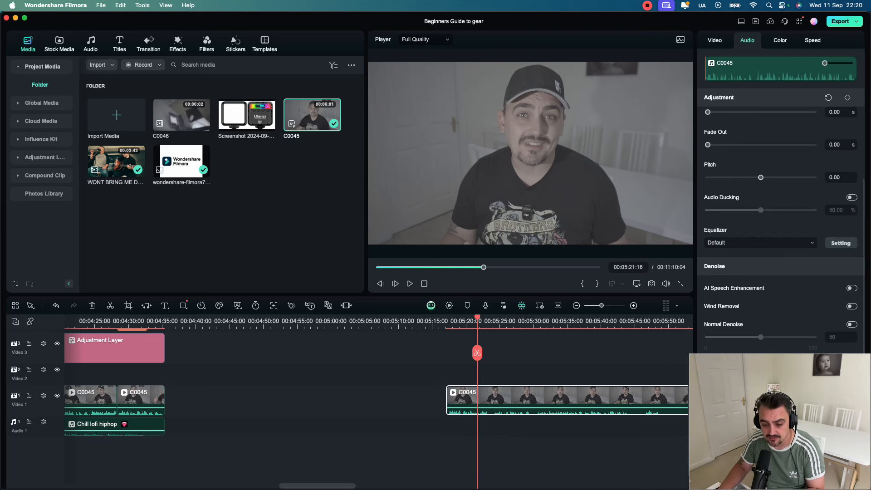
{"action": "left_click", "coordinate": [448, 321]}
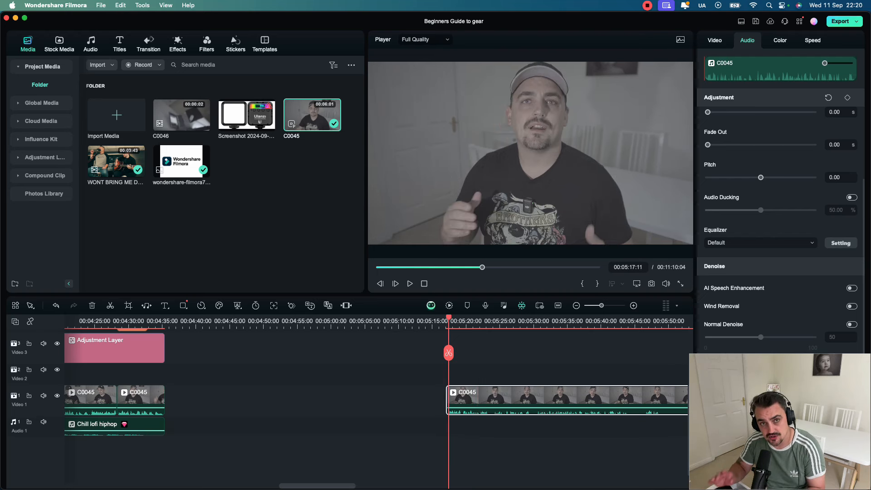
{"action": "key", "text": "space"}
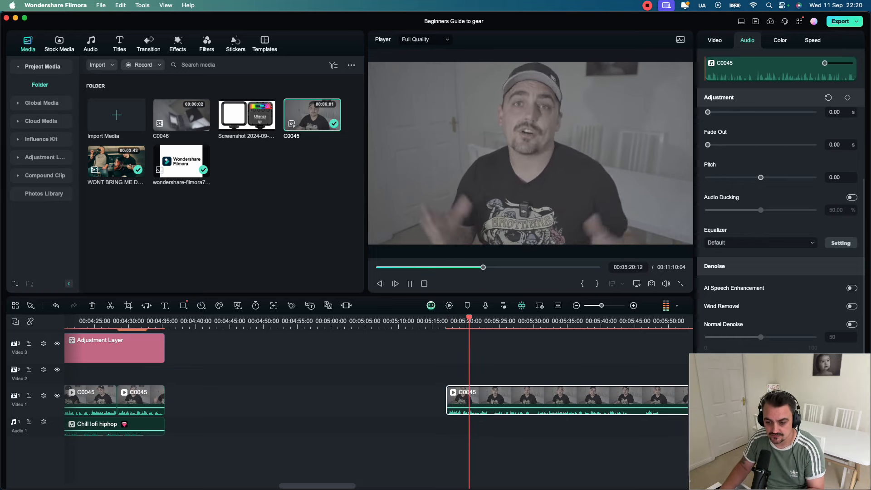
{"action": "key", "text": "super+equal"}
{"action": "key", "text": "super+equal"}
{"action": "key", "text": "super+equal"}
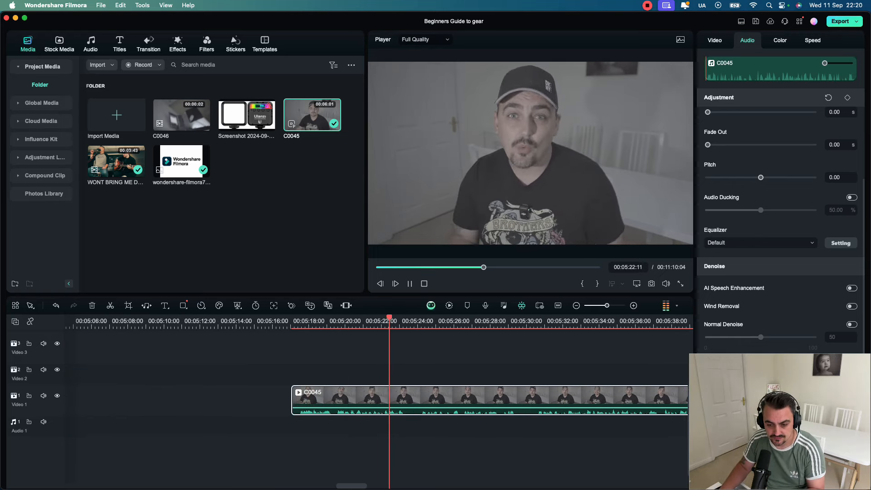
{"action": "key", "text": "space"}
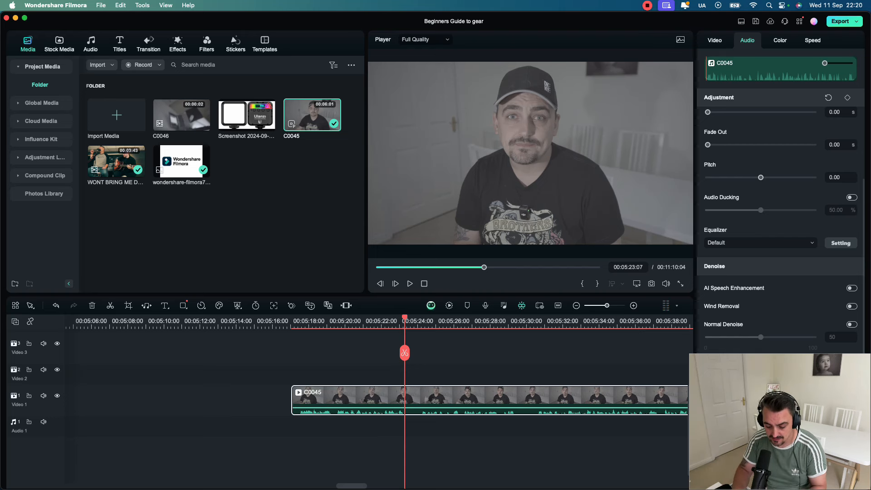
{"action": "key", "text": "super+b"}
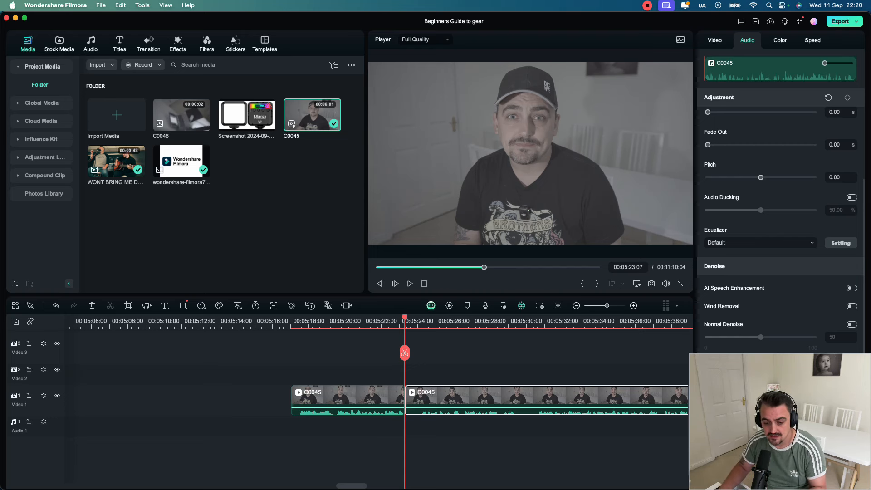
Cut out the short section of C0045 between 00:05:23:07 and 00:05:24:05 and close the gap it leaves.
{"action": "key", "text": "space"}
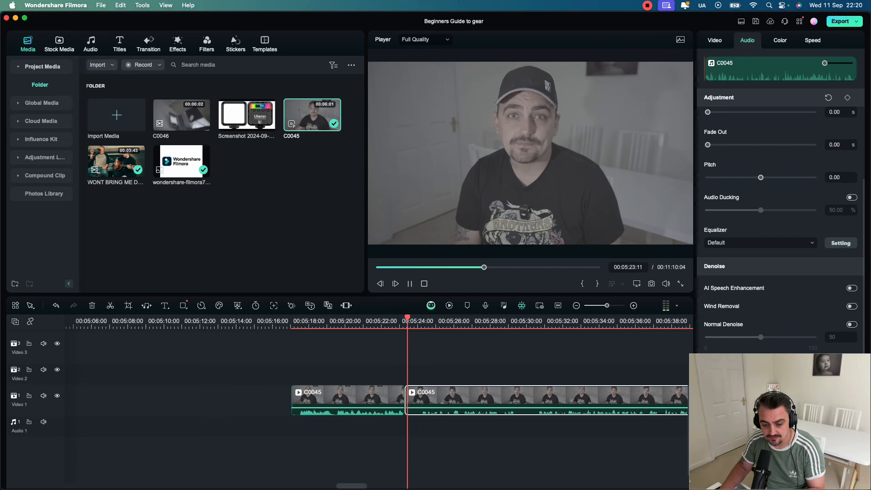
{"action": "key", "text": "space"}
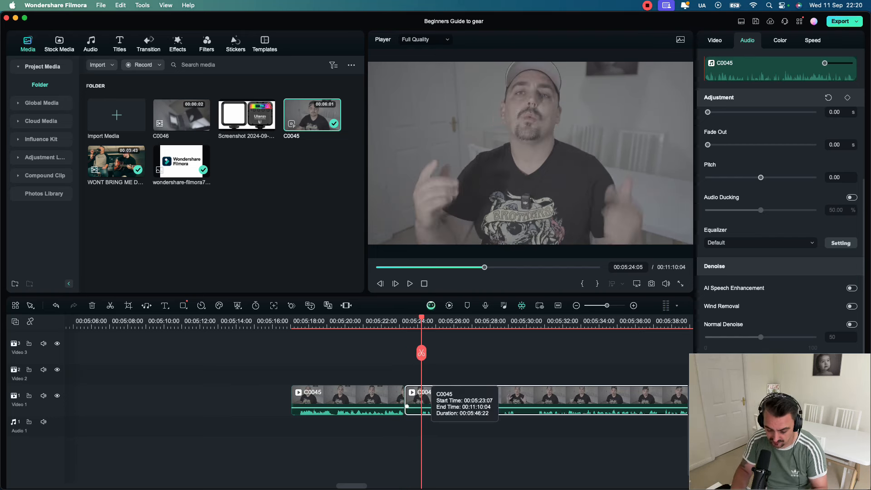
{"action": "key", "text": "super+b"}
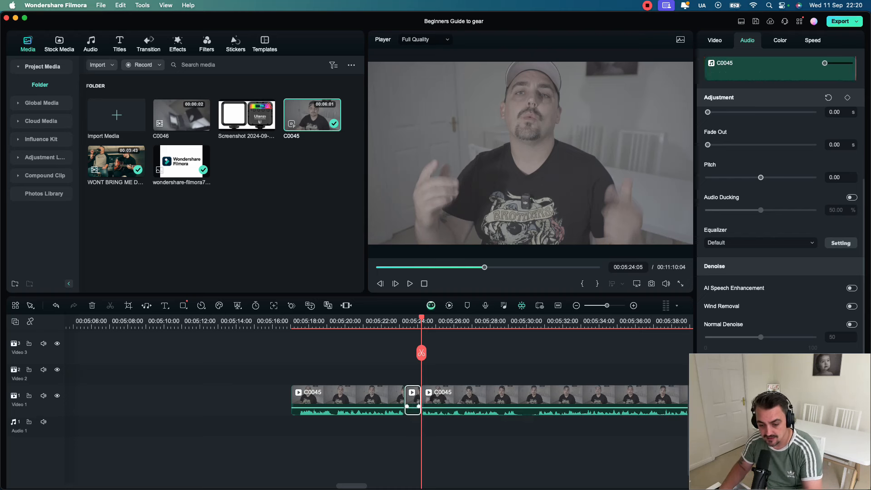
{"action": "key", "text": "Delete"}
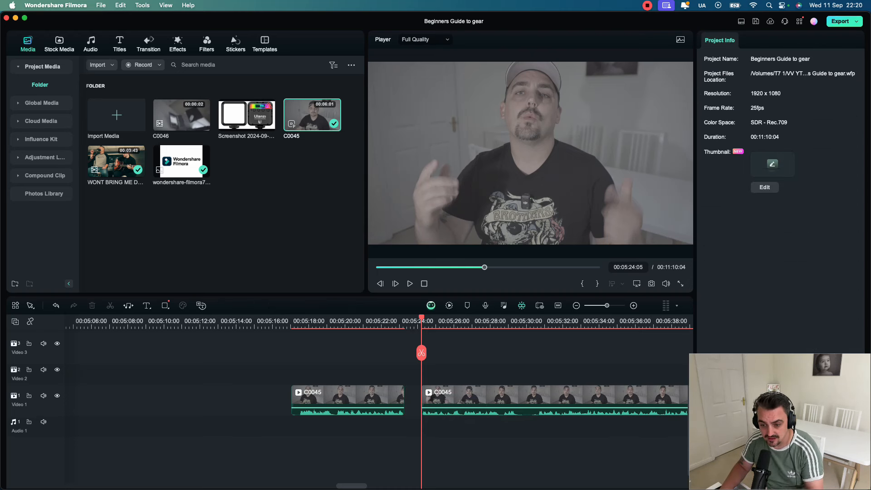
{"action": "left_click_drag", "start_coordinate": [424, 406], "coordinate": [406, 407]}
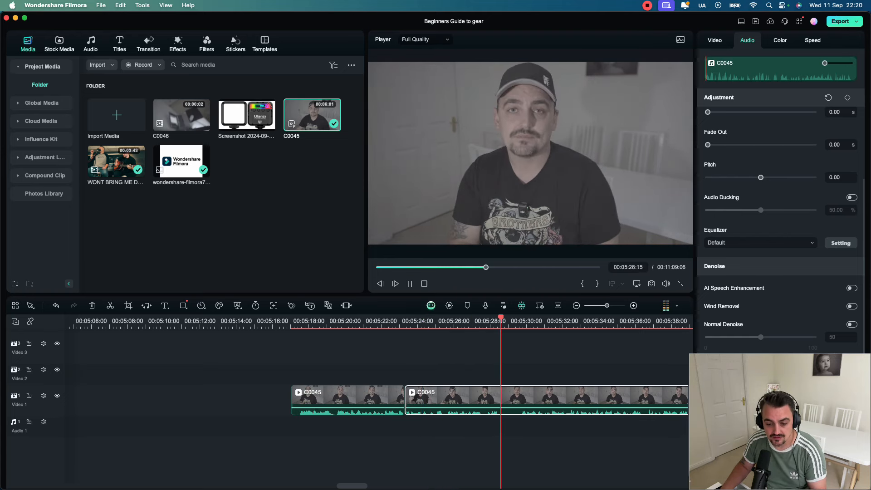
Replay the second C0045 clip from several points near its start to check the repeated takes after the first cut.
{"action": "key", "text": "space"}
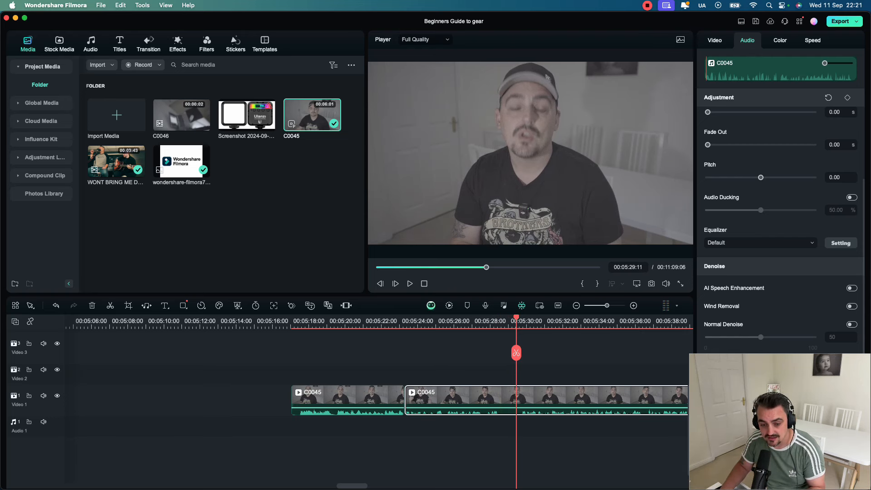
{"action": "left_click", "coordinate": [411, 322]}
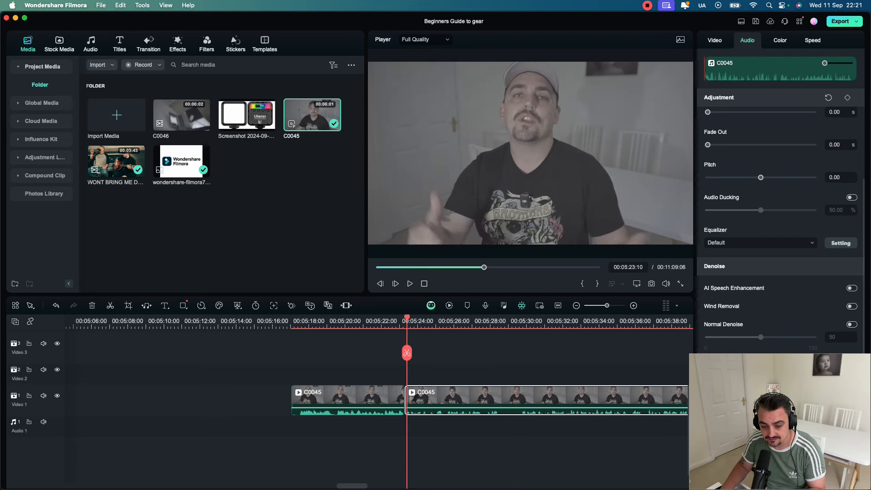
{"action": "key", "text": "space"}
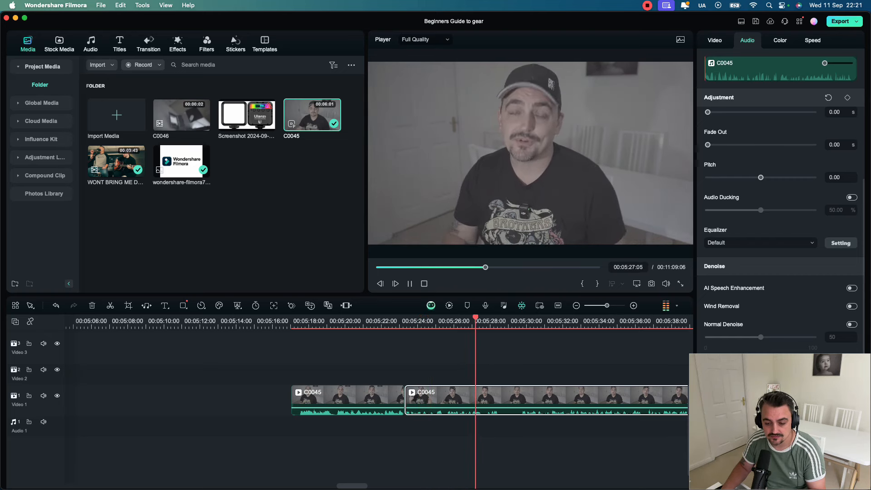
{"action": "key", "text": "space"}
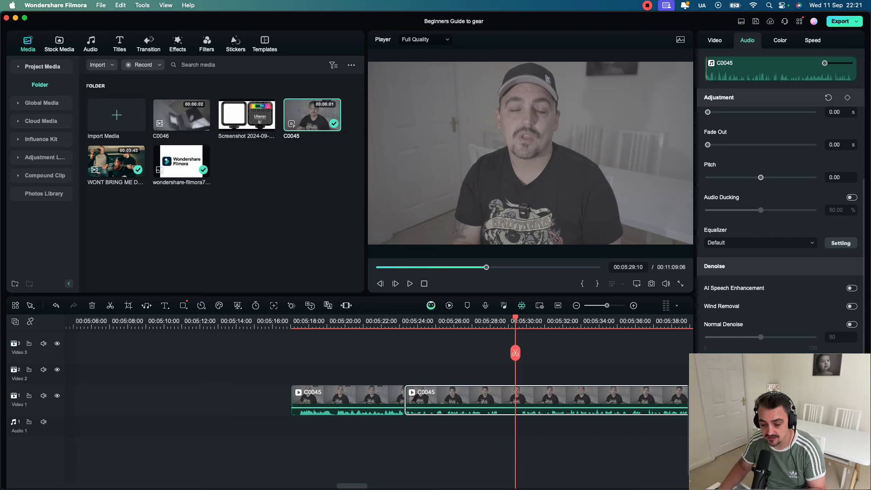
{"action": "key", "text": "space"}
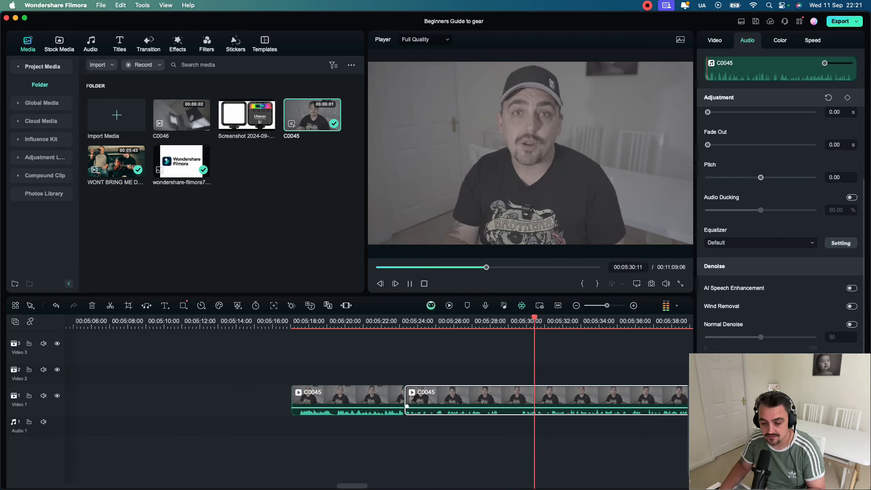
{"action": "key", "text": "space"}
{"action": "left_click", "coordinate": [429, 321]}
{"action": "key", "text": "space"}
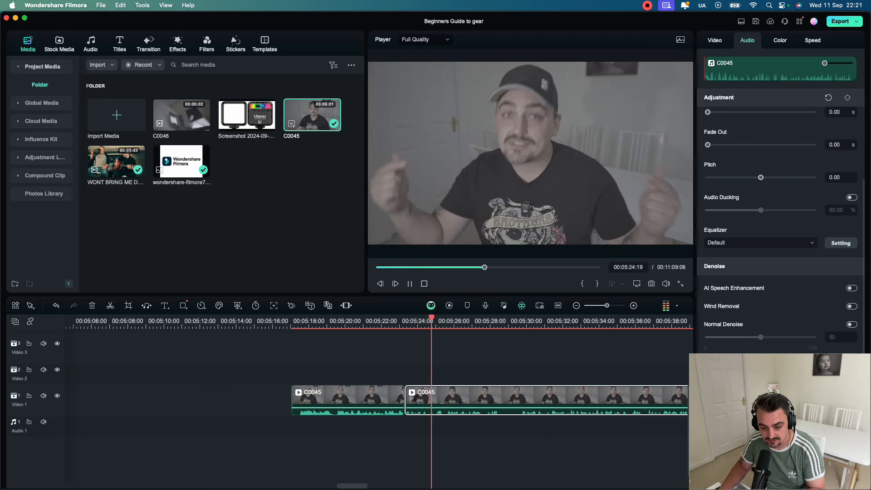
{"action": "key", "text": "space"}
{"action": "left_click", "coordinate": [414, 321]}
{"action": "key", "text": "space"}
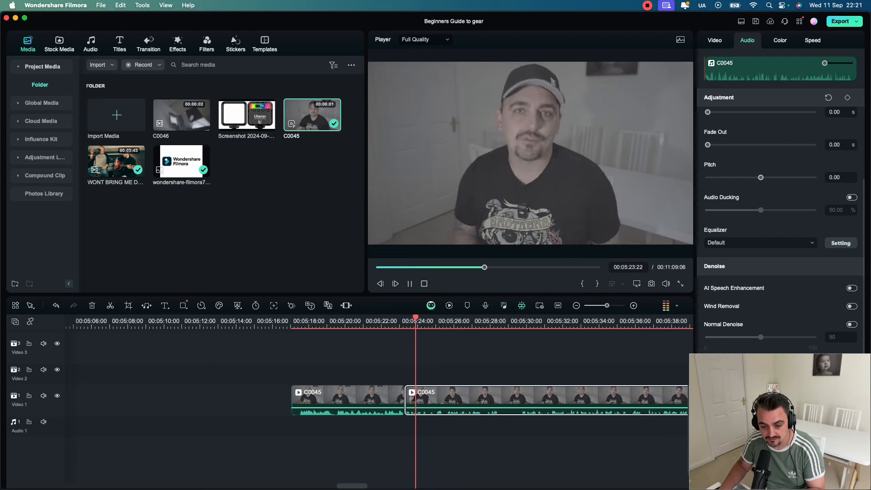
Locate the start of the better take in the second C0045 clip and split it at 00:05:29:16.
{"action": "key", "text": "space"}
{"action": "left_click", "coordinate": [518, 321]}
{"action": "key", "text": "space"}
{"action": "key", "text": "space"}
{"action": "left_click", "coordinate": [520, 321]}
{"action": "key", "text": "space"}
{"action": "key", "text": "space"}
{"action": "key", "text": "super+b"}
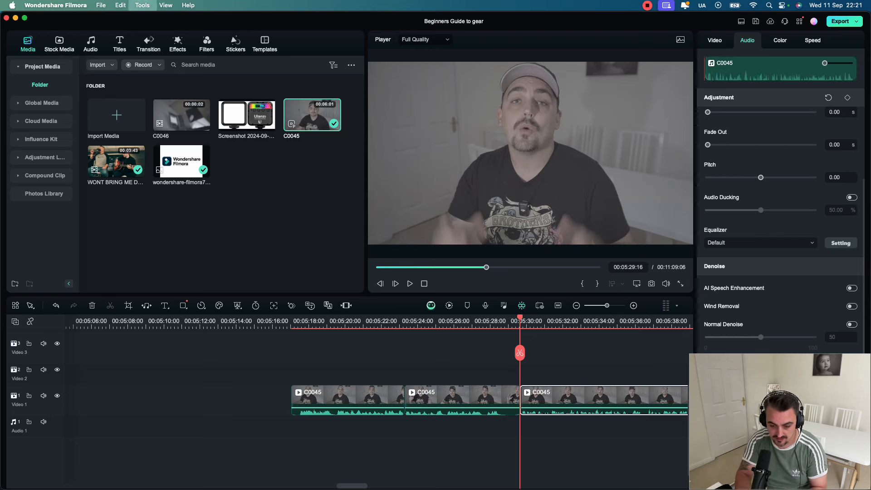
Delete the C0045 section between the two cuts and move the remaining clip against the end of the first one.
{"action": "left_click", "coordinate": [480, 401]}
{"action": "key", "text": "BackSpace"}
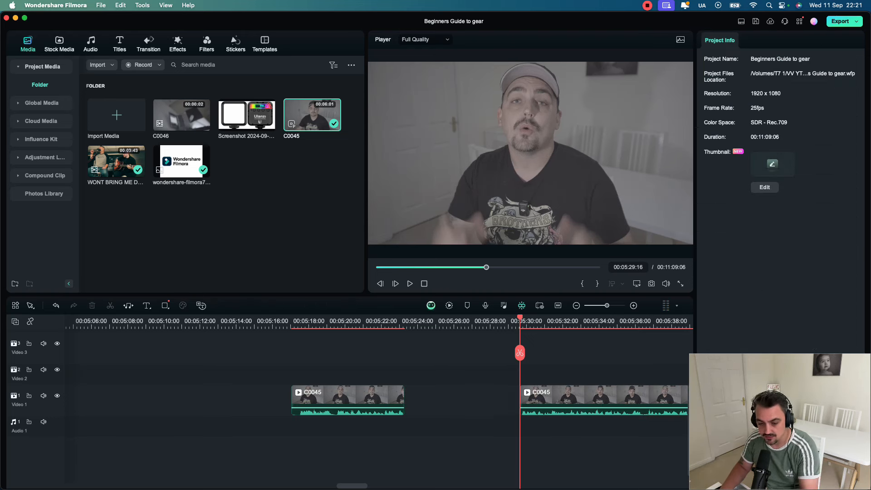
{"action": "left_click_drag", "start_coordinate": [558, 406], "coordinate": [443, 406]}
Play the second C0045 clip, split it at 00:05:37:02 and delete everything after the cut.
{"action": "key", "text": "Up"}
{"action": "key", "text": "space"}
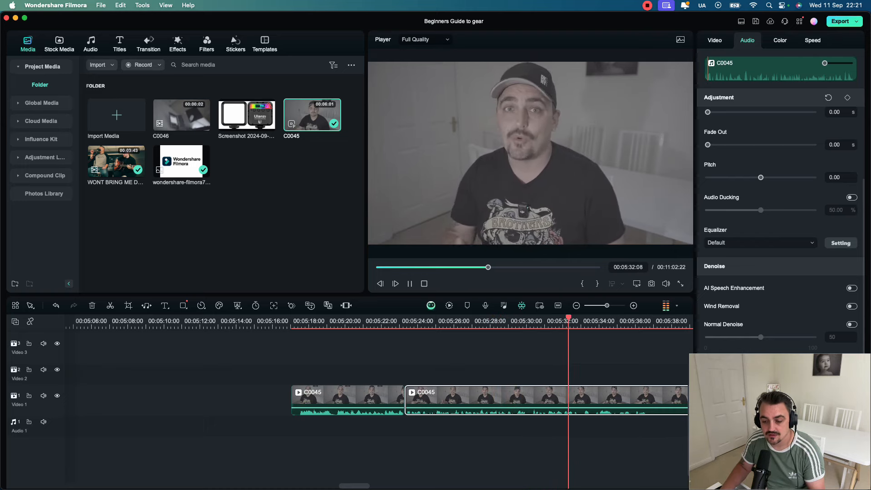
{"action": "key", "text": "super+minus"}
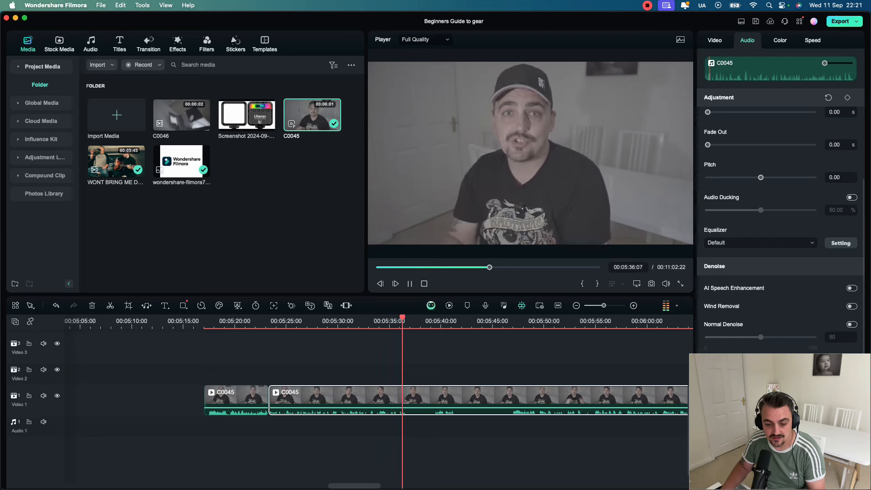
{"action": "key", "text": "space"}
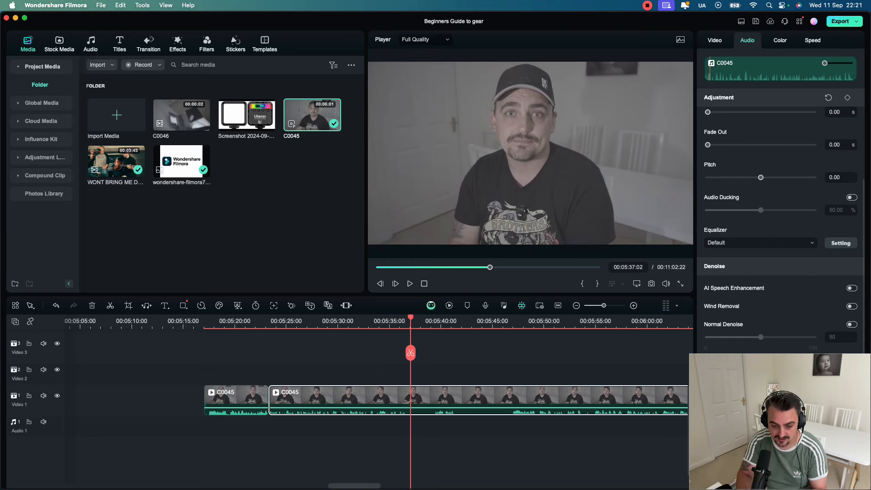
{"action": "left_click", "coordinate": [411, 353]}
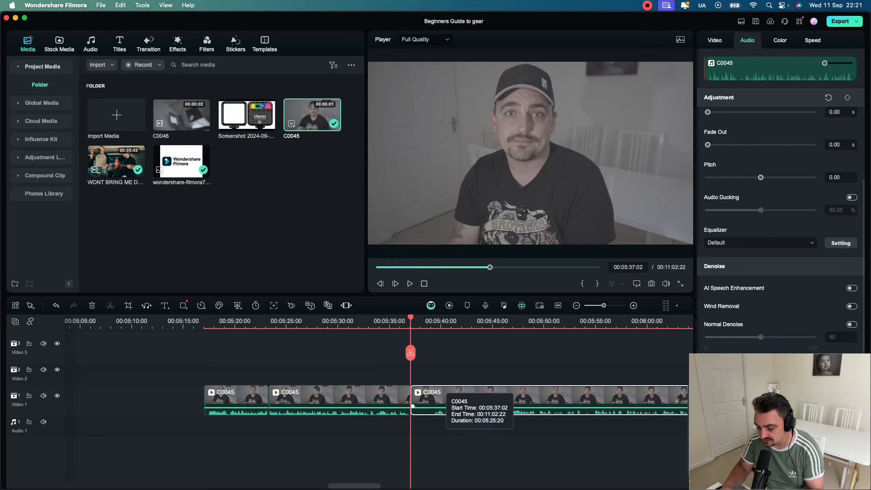
{"action": "key", "text": "Delete"}
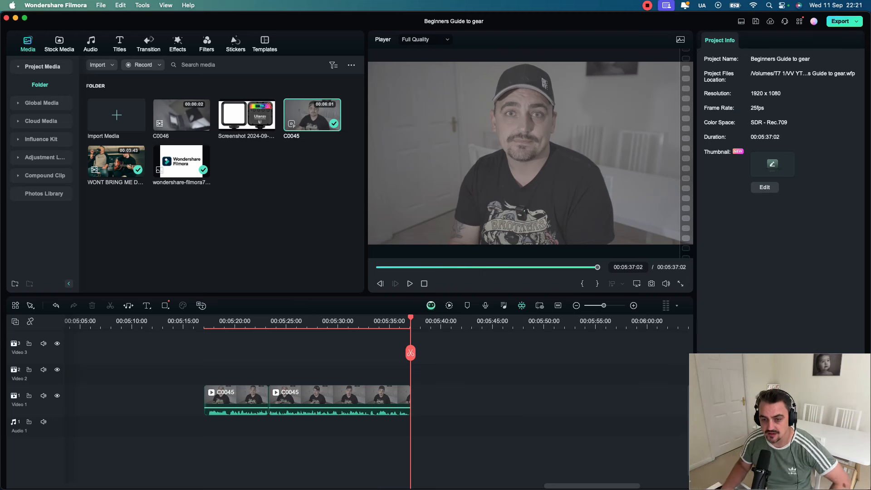
Play across the cut between the two C0045 clips to check how they join.
{"action": "mouse_move", "coordinate": [211, 320]}
{"action": "left_mouse_down"}
{"action": "mouse_move", "coordinate": [193, 321]}
{"action": "mouse_move", "coordinate": [207, 321]}
{"action": "left_mouse_up"}
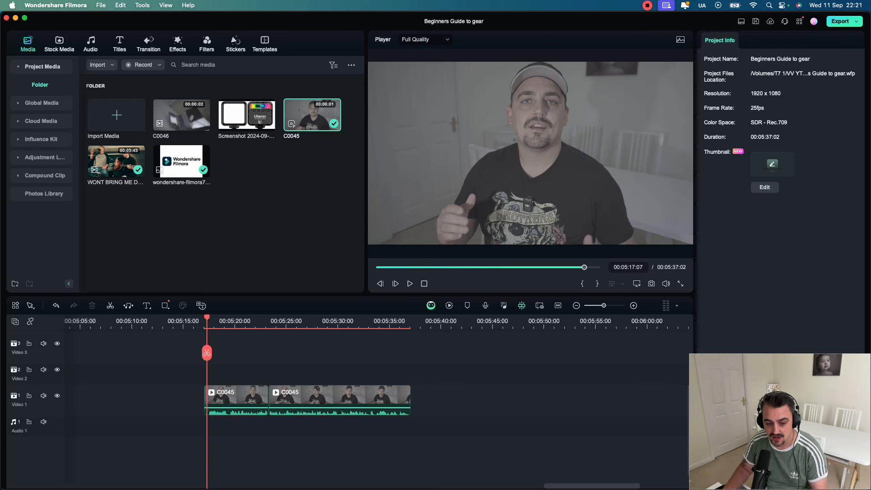
{"action": "left_click", "coordinate": [265, 321]}
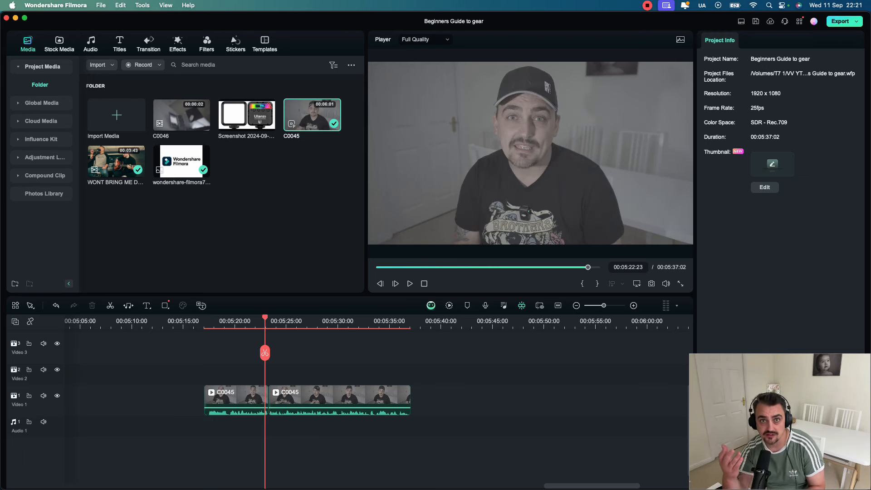
{"action": "key", "text": "space"}
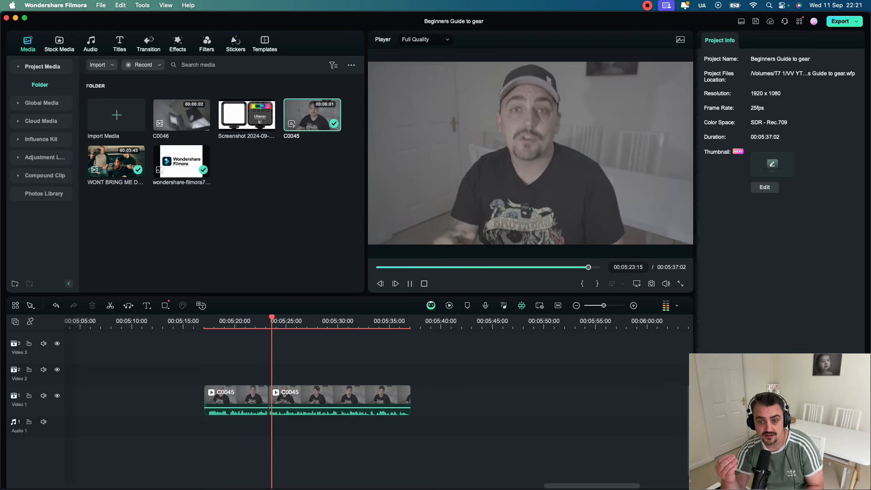
{"action": "key", "text": "space"}
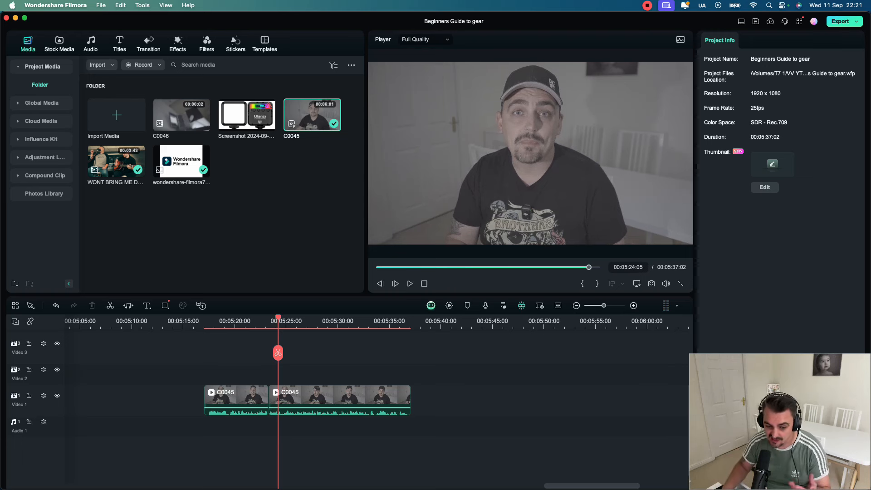
Look at the available titles, then add the Cinematic Digital Slid... transition at the cut between the two C0045 clips.
{"action": "left_click", "coordinate": [120, 44]}
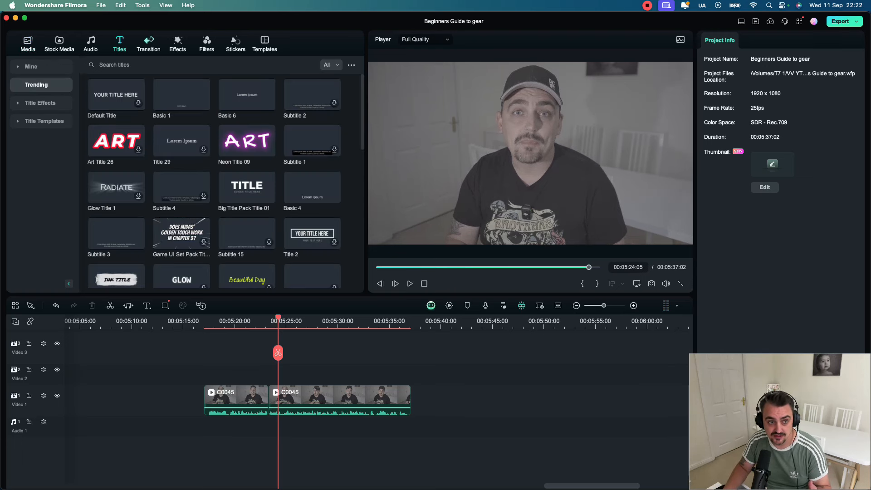
{"action": "left_click", "coordinate": [148, 44]}
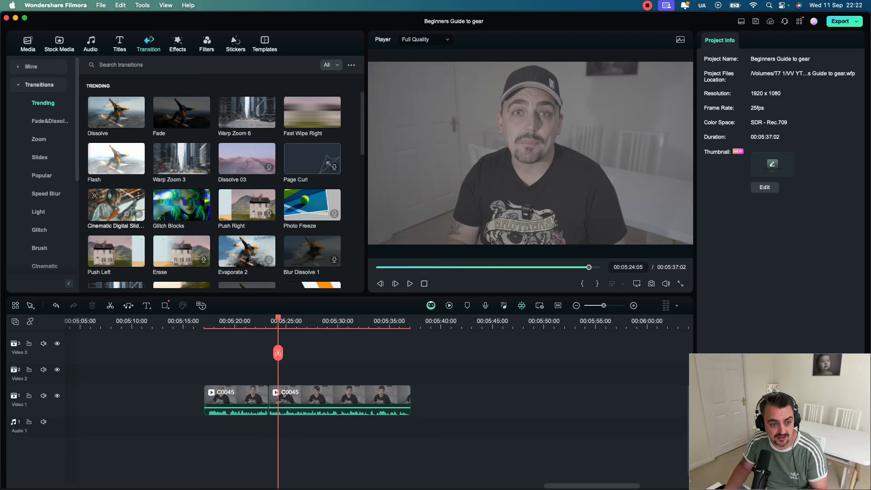
{"action": "left_click_drag", "start_coordinate": [116, 204], "coordinate": [268, 401]}
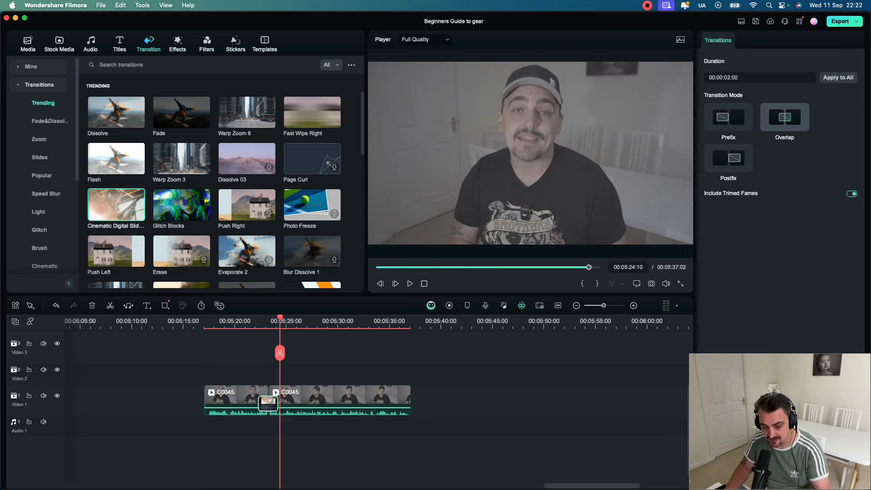
Delete the transition between the two C0045 clips and play across the plain cut.
{"action": "key", "text": "BackSpace"}
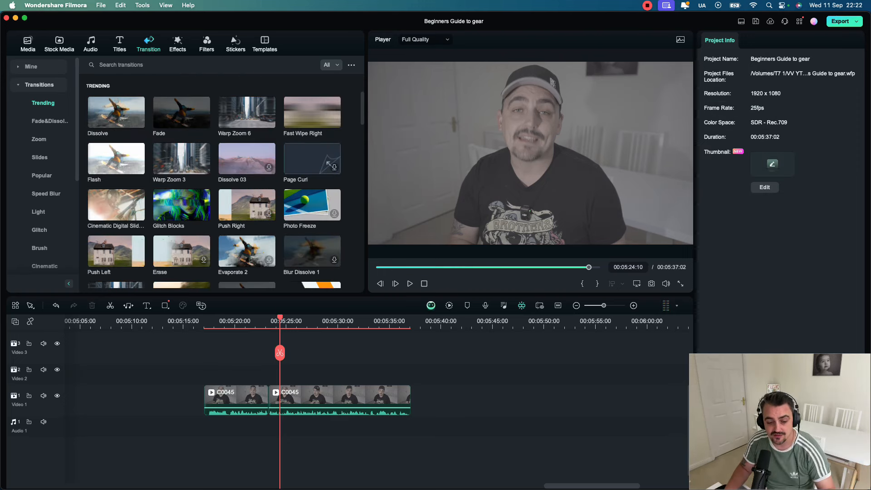
{"action": "left_click", "coordinate": [265, 320]}
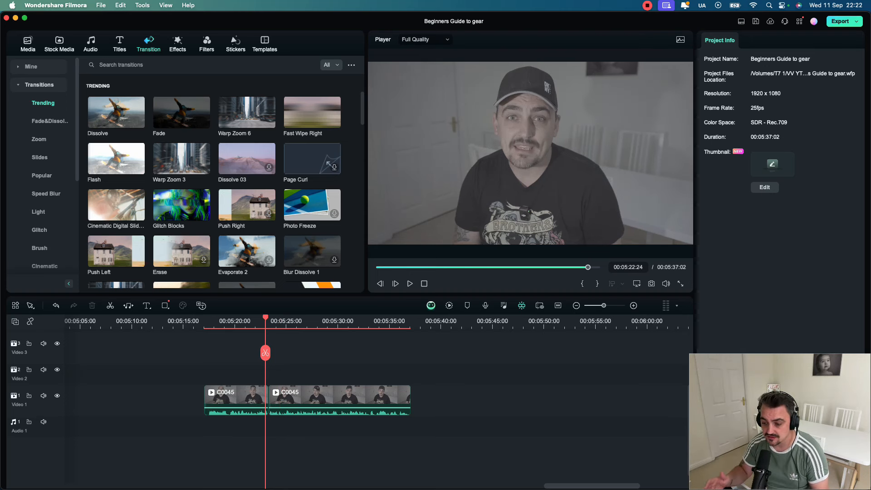
{"action": "key", "text": "space"}
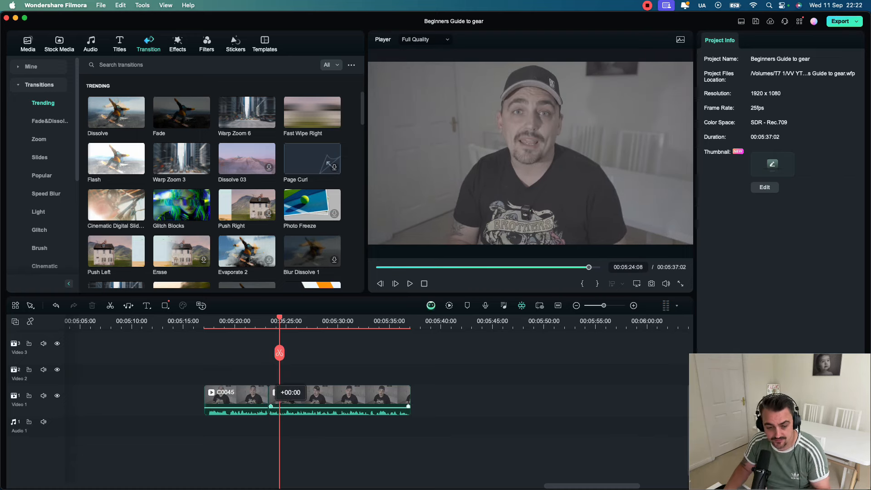
Look over the edited part of the timeline, including its titles, Adjustment Layer, C0045 clips and Chill lofi hiphop music.
{"action": "scroll", "coordinate": [377, 399], "scroll_direction": "left", "scroll_amount": 10}
{"action": "scroll", "coordinate": [377, 399], "scroll_direction": "left", "scroll_amount": 20}
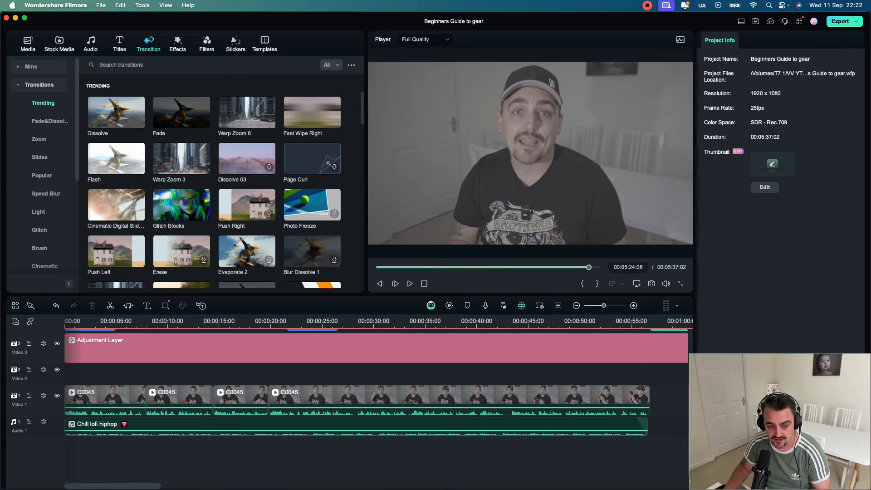
{"action": "scroll", "coordinate": [377, 400], "scroll_direction": "up", "scroll_amount": 2}
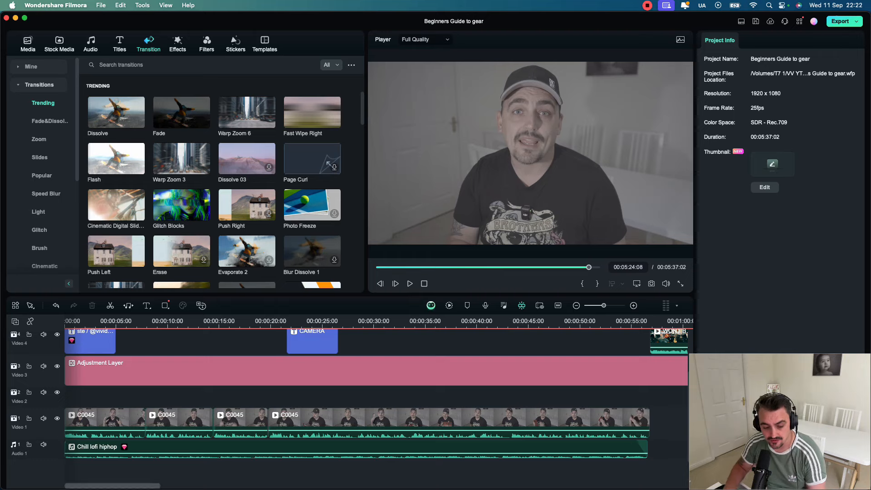
{"action": "scroll", "coordinate": [377, 399], "scroll_direction": "right", "scroll_amount": 8}
{"action": "scroll", "coordinate": [377, 400], "scroll_direction": "right", "scroll_amount": 9}
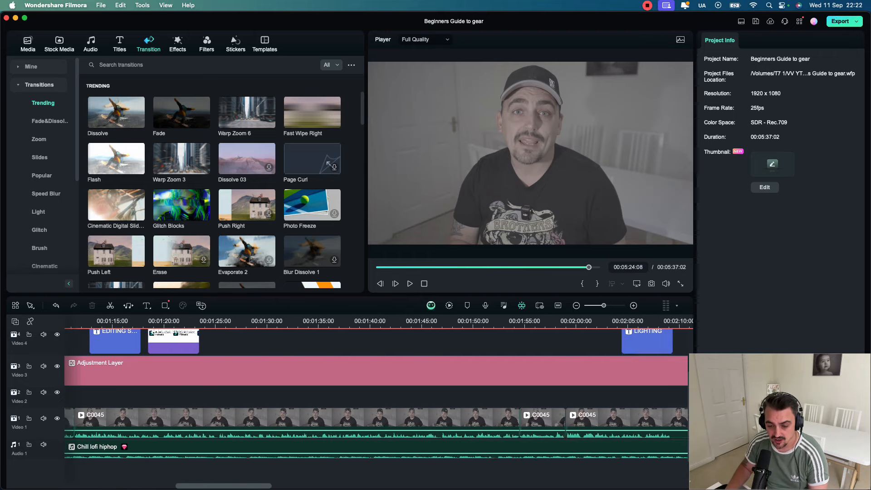
{"action": "left_click", "coordinate": [376, 449]}
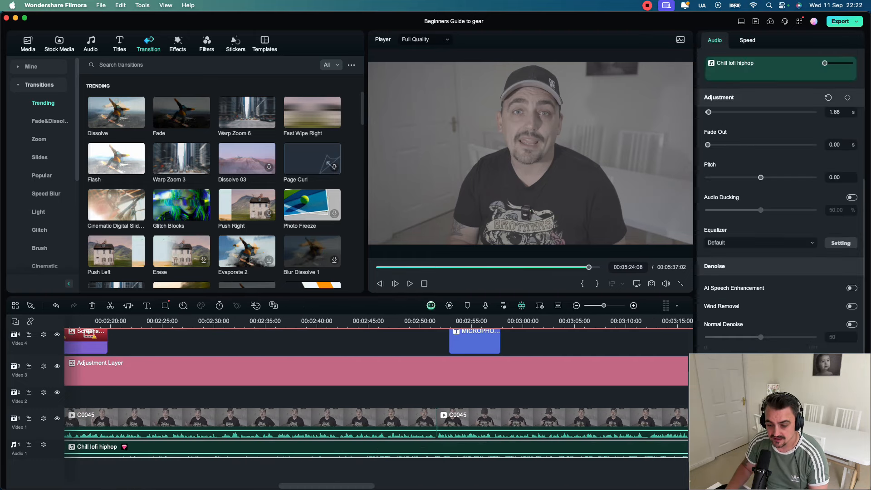
{"action": "scroll", "coordinate": [376, 399], "scroll_direction": "right", "scroll_amount": 15}
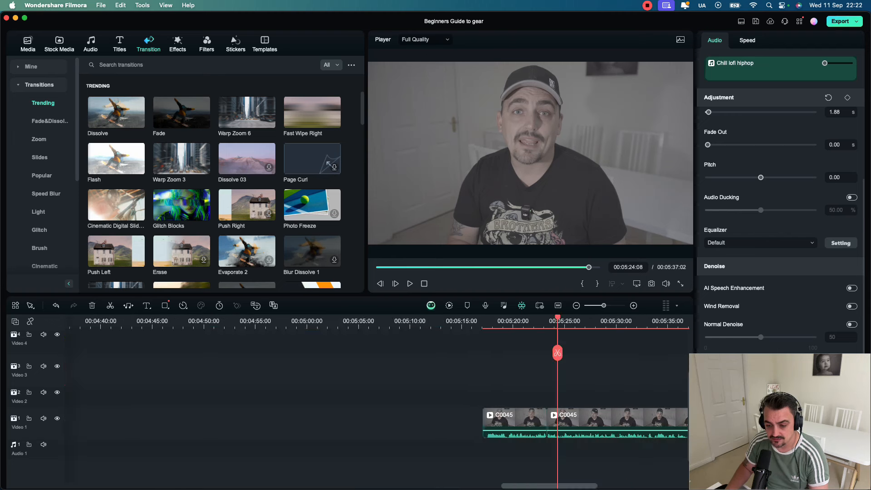
{"action": "key", "text": "super+minus"}
{"action": "key", "text": "super+minus"}
{"action": "key", "text": "super+minus"}
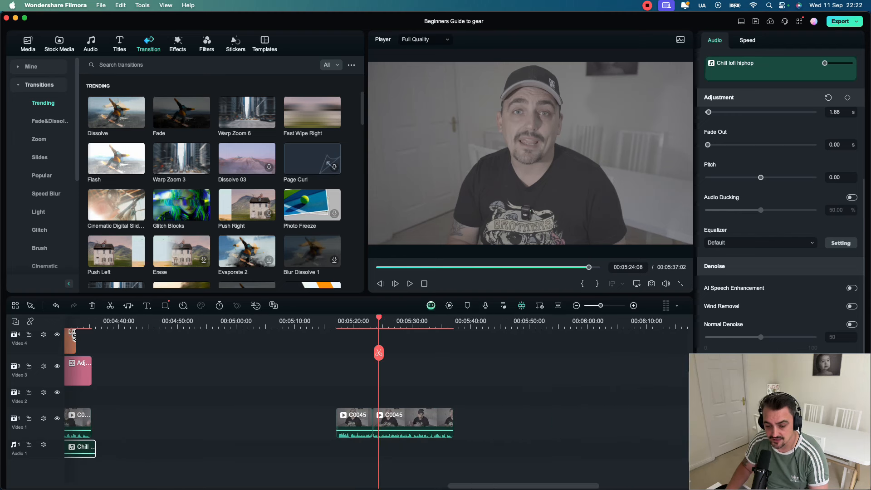
{"action": "scroll", "coordinate": [376, 399], "scroll_direction": "left", "scroll_amount": 5}
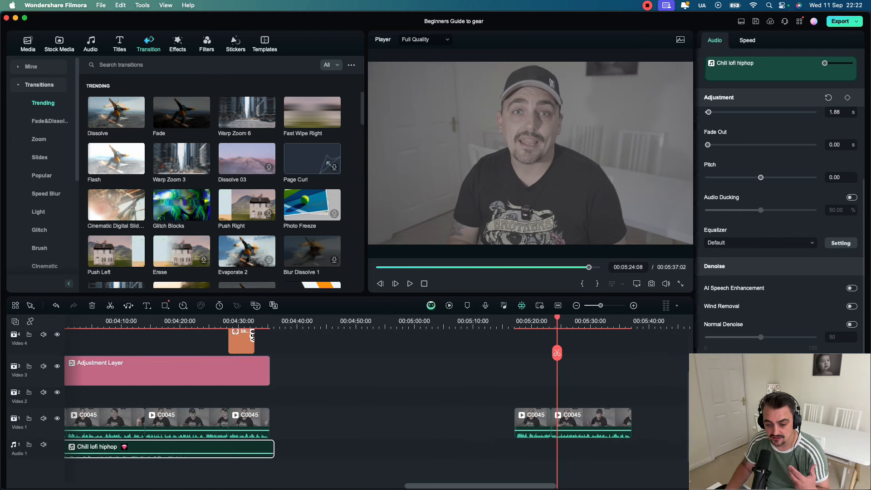
{"action": "scroll", "coordinate": [377, 399], "scroll_direction": "left", "scroll_amount": 20}
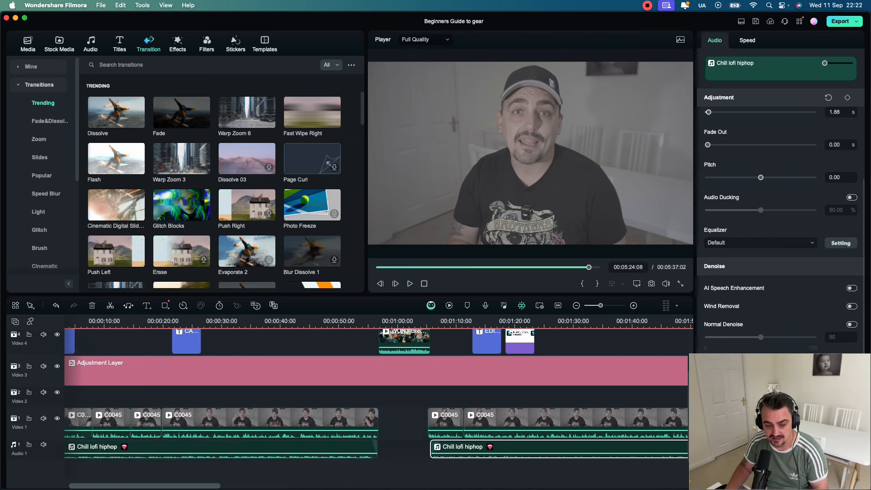
Select the lower-third title at the start of the timeline and play the opening to preview it.
{"action": "left_click", "coordinate": [79, 341]}
{"action": "left_click", "coordinate": [68, 321]}
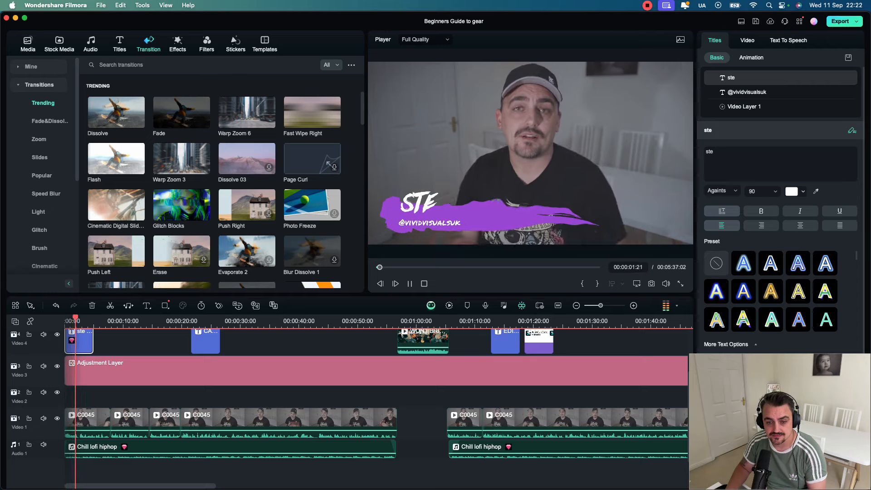
{"action": "key", "text": "space"}
Browse the title library's Plain Text, 3D Titles, VFX Text, WordArt and Cinematic effects, then the favourite titles.
{"action": "scroll", "coordinate": [376, 390], "scroll_direction": "right", "scroll_amount": 15}
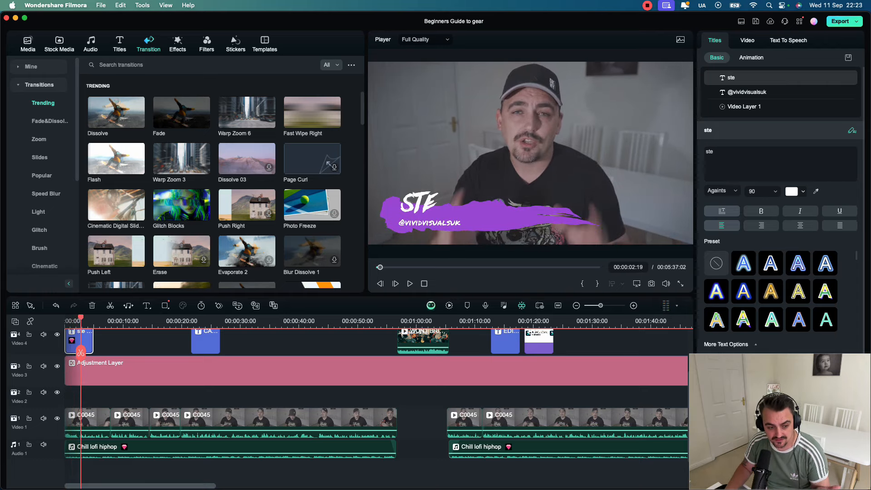
{"action": "scroll", "coordinate": [376, 391], "scroll_direction": "right", "scroll_amount": 5}
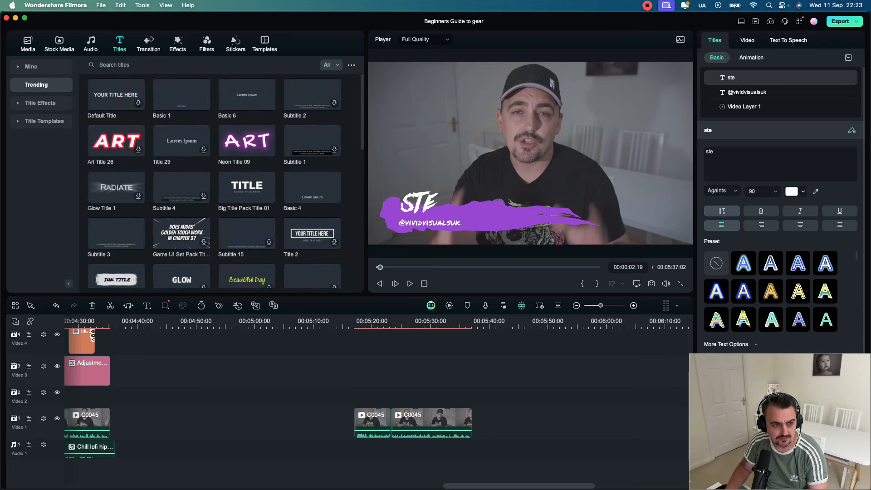
{"action": "left_click", "coordinate": [40, 103]}
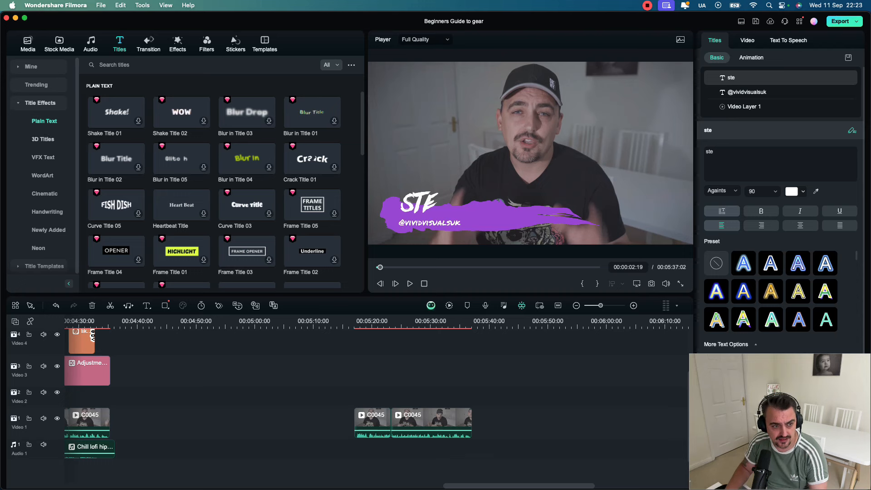
{"action": "left_click", "coordinate": [43, 139]}
{"action": "left_click", "coordinate": [43, 157]}
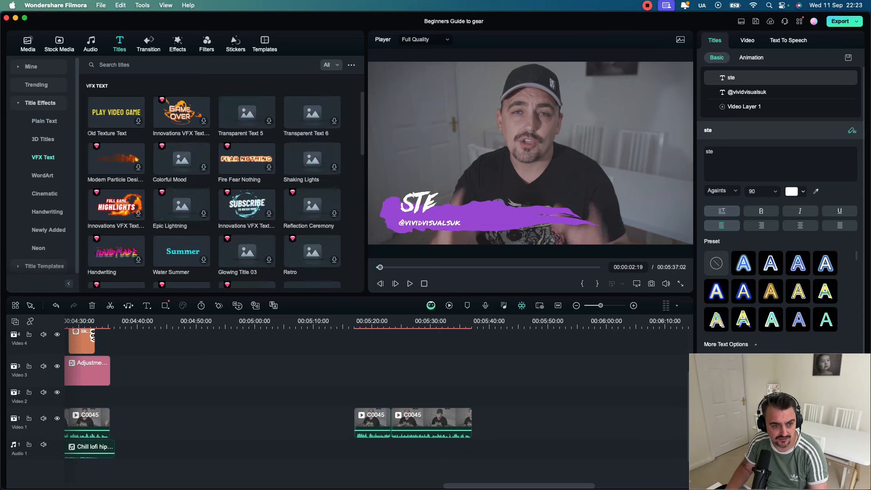
{"action": "left_click", "coordinate": [42, 175]}
{"action": "left_click", "coordinate": [44, 194]}
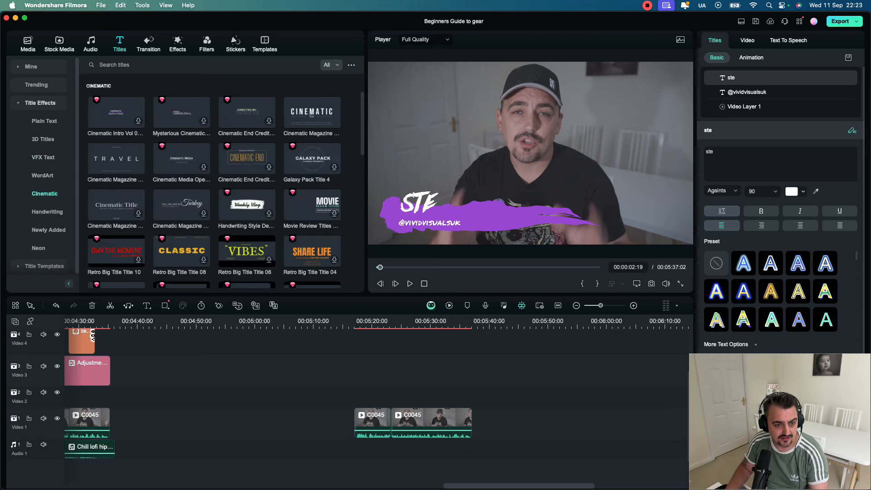
{"action": "scroll", "coordinate": [181, 206], "scroll_direction": "down", "scroll_amount": 3}
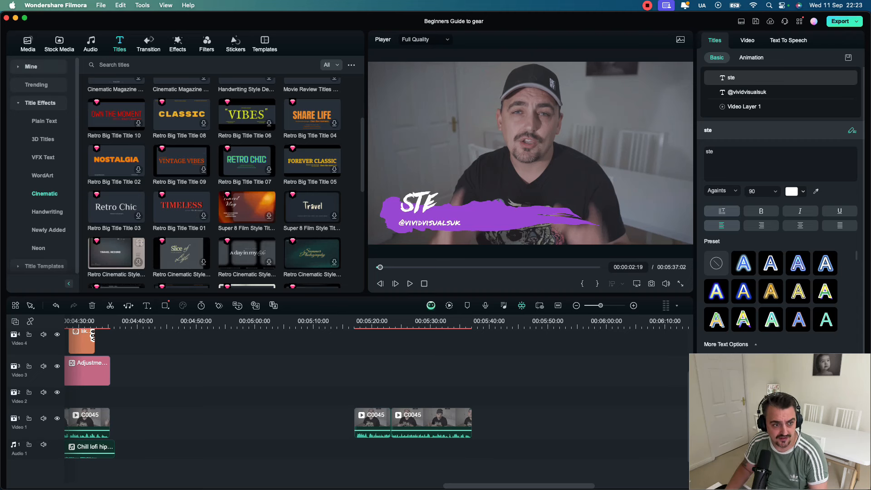
{"action": "left_click", "coordinate": [31, 66]}
{"action": "left_click", "coordinate": [31, 66]}
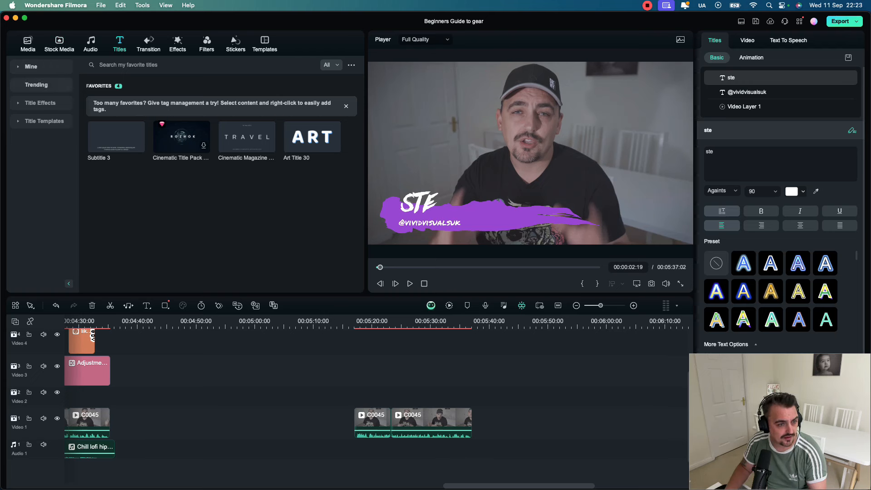
Add the DIY Ink Pack Lowerthird 2 title on Video 4 above the start of the first trimmed C0045 clip, at 00:05:17:01.
{"action": "left_click", "coordinate": [44, 121]}
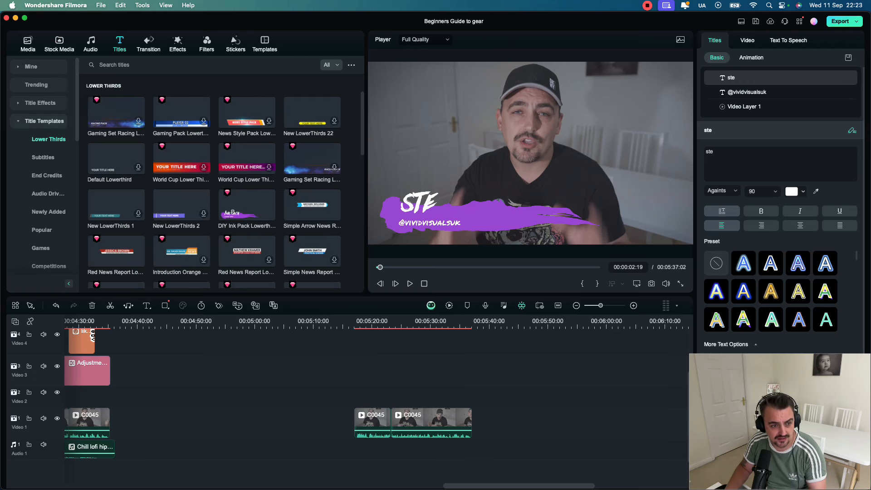
{"action": "mouse_move", "coordinate": [247, 207]}
{"action": "left_mouse_down"}
{"action": "mouse_move", "coordinate": [376, 371]}
{"action": "mouse_move", "coordinate": [376, 399]}
{"action": "mouse_move", "coordinate": [369, 395]}
{"action": "mouse_move", "coordinate": [368, 363]}
{"action": "left_mouse_up"}
{"action": "scroll", "coordinate": [376, 394], "scroll_direction": "down", "scroll_amount": 1}
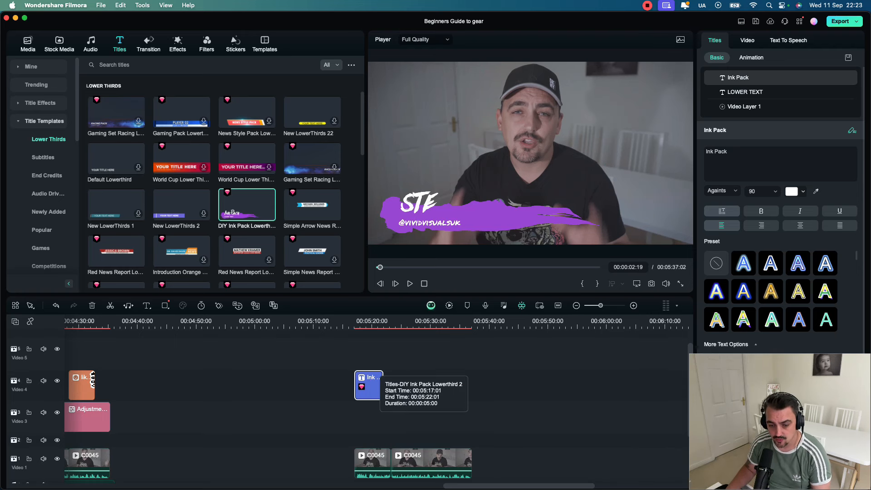
Preview the new lower third at 00:05:18:15 and replace its "Ink Pack" heading with the presenter's first name.
{"action": "left_click", "coordinate": [361, 321]}
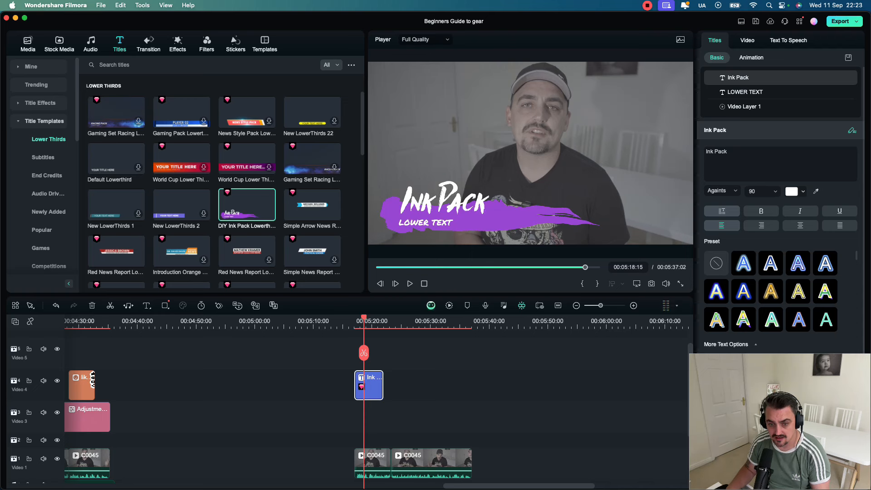
{"action": "double_click", "coordinate": [487, 197]}
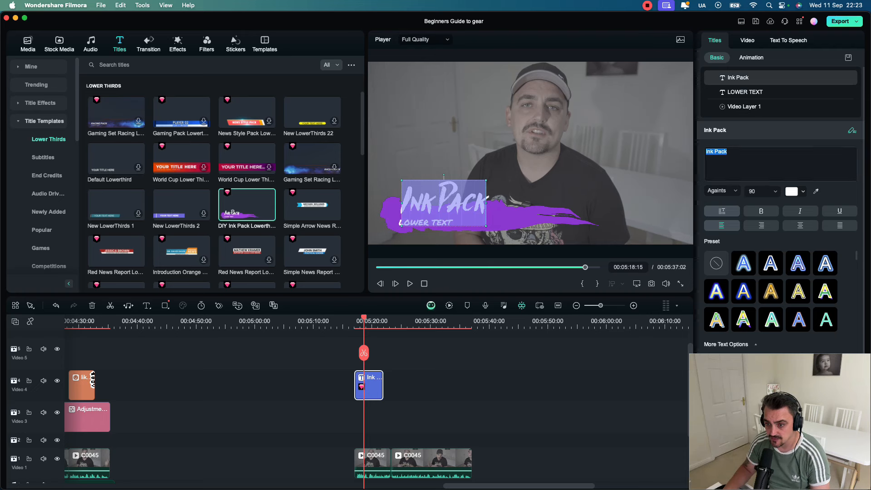
{"action": "type", "text": "Ste"}
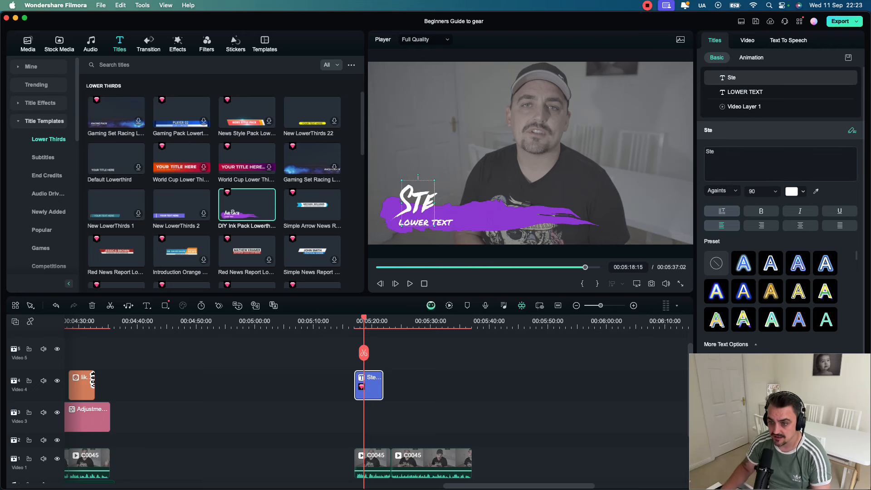
Replace the lower third's "LOWER TEXT" line with "How to edit a video".
{"action": "left_click", "coordinate": [745, 92]}
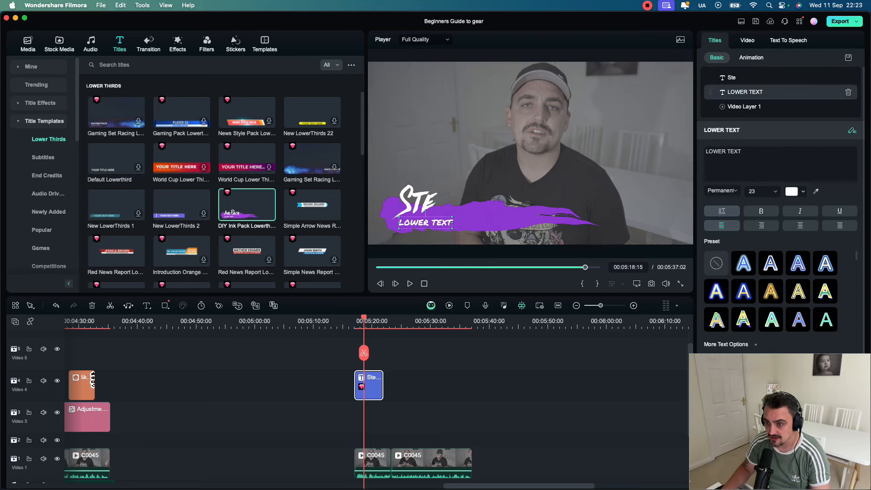
{"action": "left_click_drag", "start_coordinate": [742, 152], "coordinate": [705, 152]}
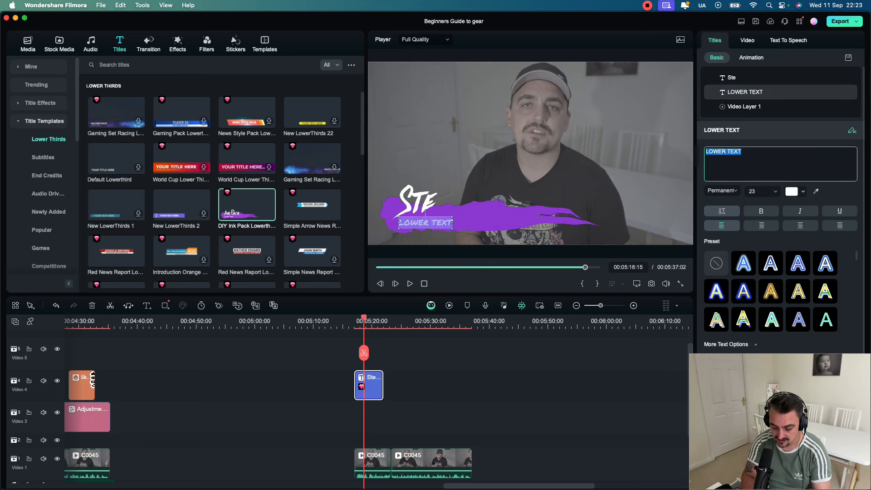
{"action": "type", "text": "Vi"}
{"action": "key", "text": "BackSpace"}
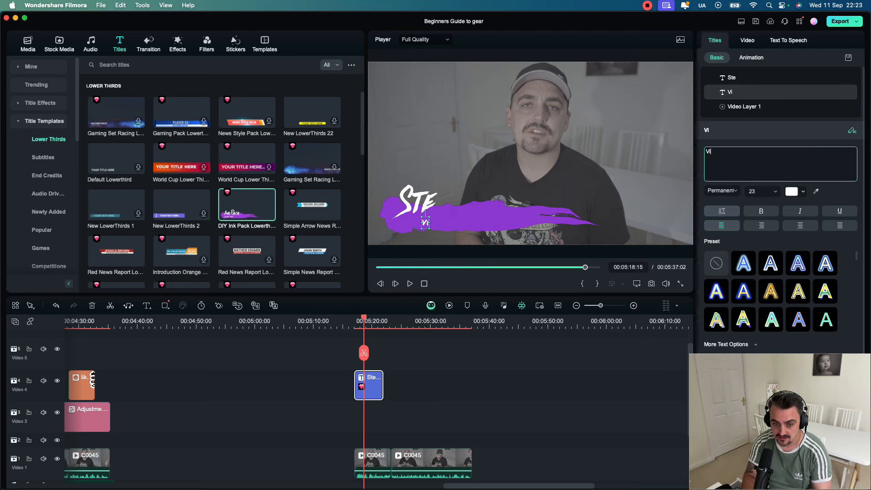
{"action": "type", "text": "How t"}
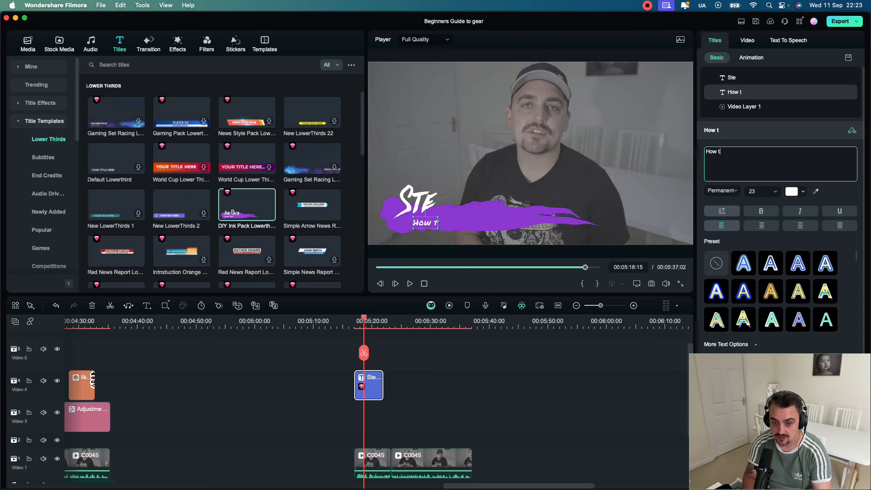
{"action": "type", "text": "o edit a video"}
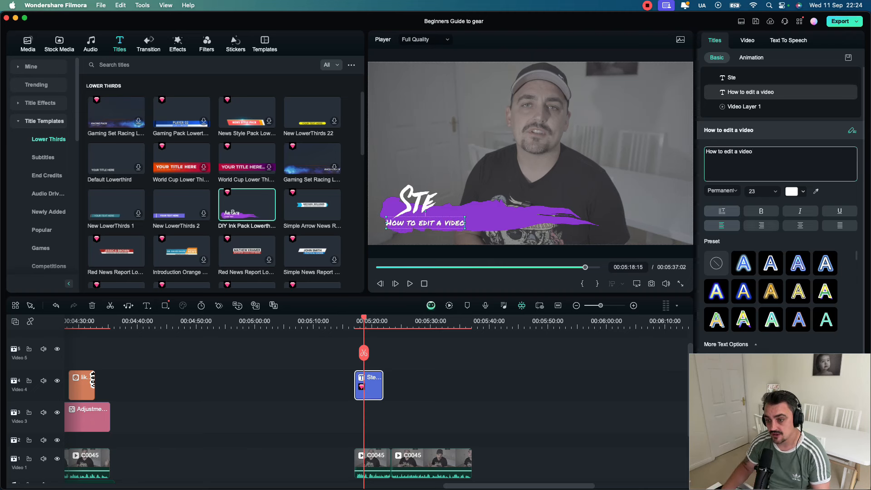
Leave text editing and play the first trimmed C0045 clip with its new lower third.
{"action": "key", "text": "Escape"}
{"action": "key", "text": "shift+Left"}
{"action": "key", "text": "shift+Left"}
{"action": "key", "text": "space"}
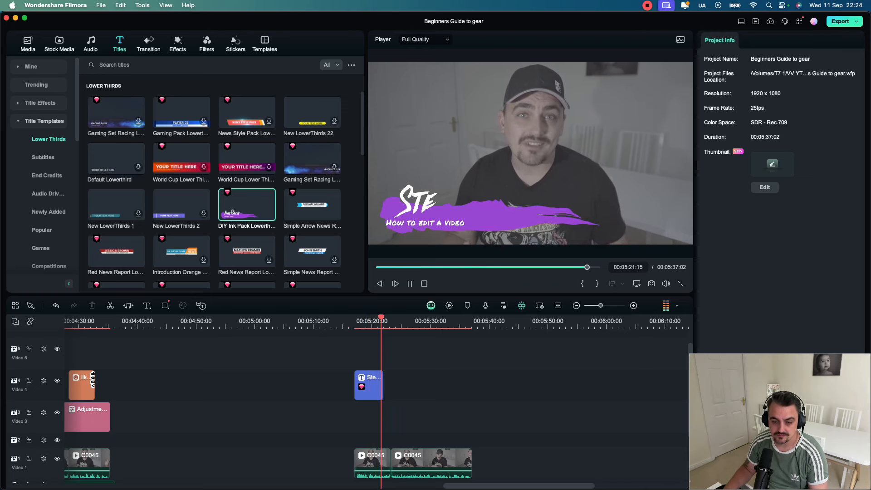
{"action": "key", "text": "space"}
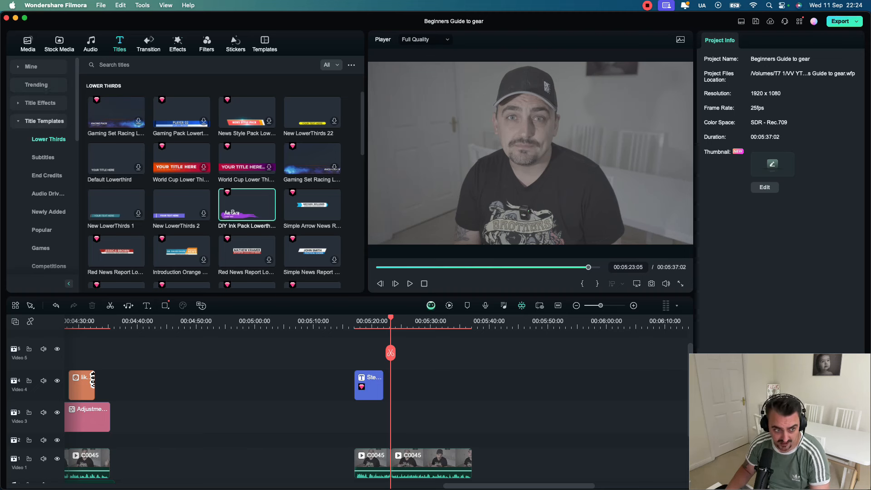
Show the Plain Text title effects and play the finished edit from about 00:00:26 through the arrow overlay on Video 5.
{"action": "left_click", "coordinate": [44, 121]}
{"action": "left_click", "coordinate": [44, 102]}
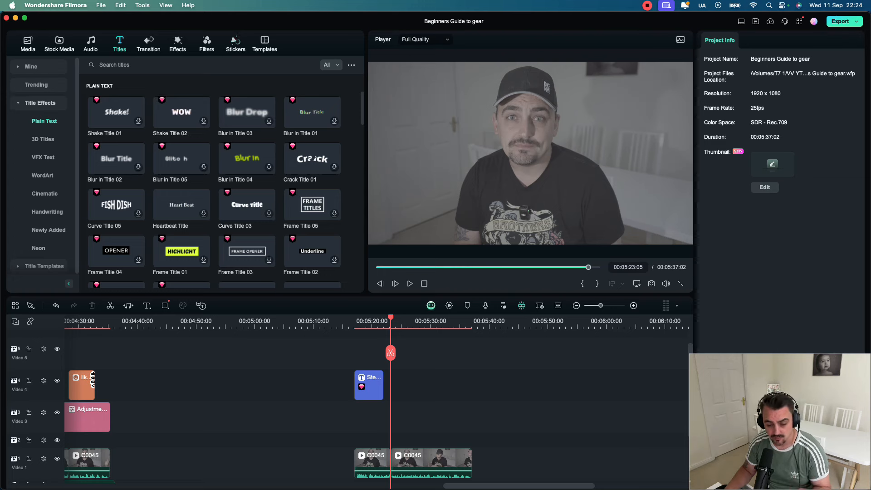
{"action": "scroll", "coordinate": [376, 399], "scroll_direction": "left", "scroll_amount": 20}
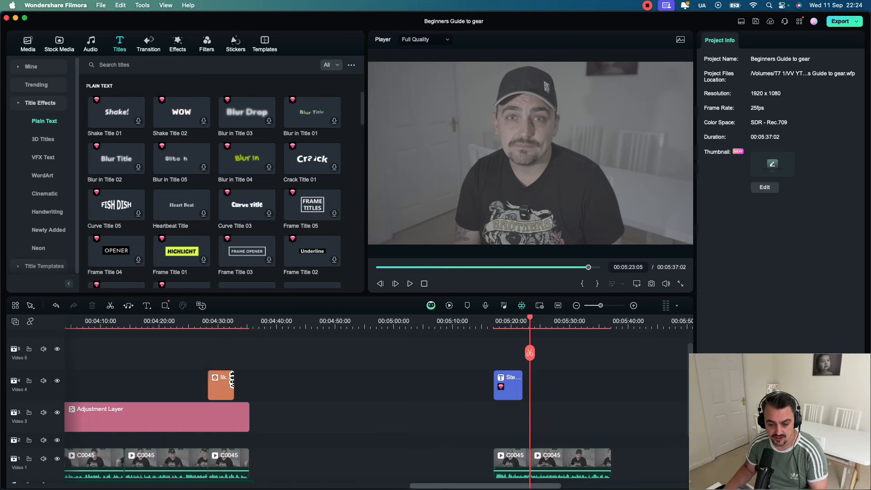
{"action": "scroll", "coordinate": [377, 399], "scroll_direction": "left", "scroll_amount": 5}
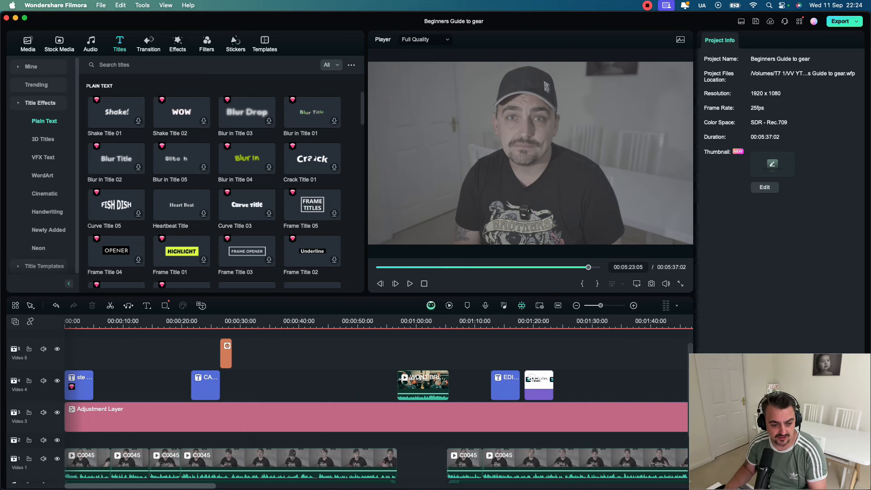
{"action": "left_click", "coordinate": [215, 321]}
{"action": "key", "text": "space"}
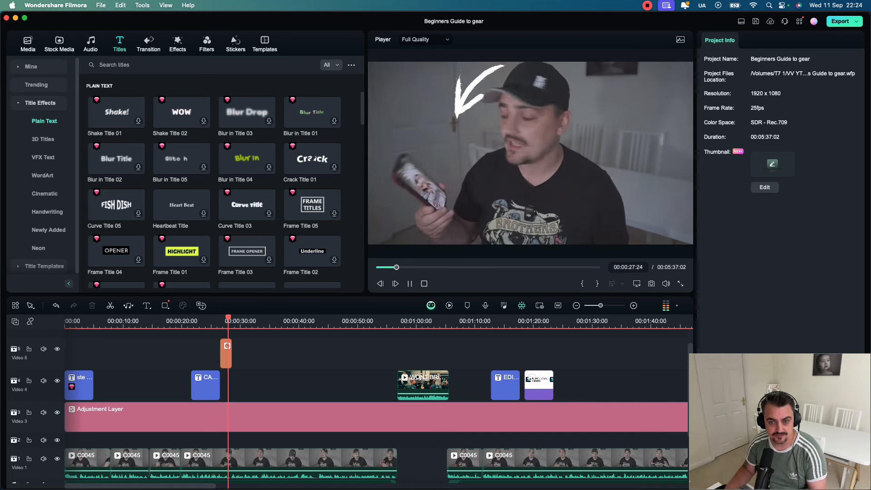
Pause playback and replay the arrow overlay on Video 5 from about 00:00:26 to 00:00:27:09.
{"action": "key", "text": "space"}
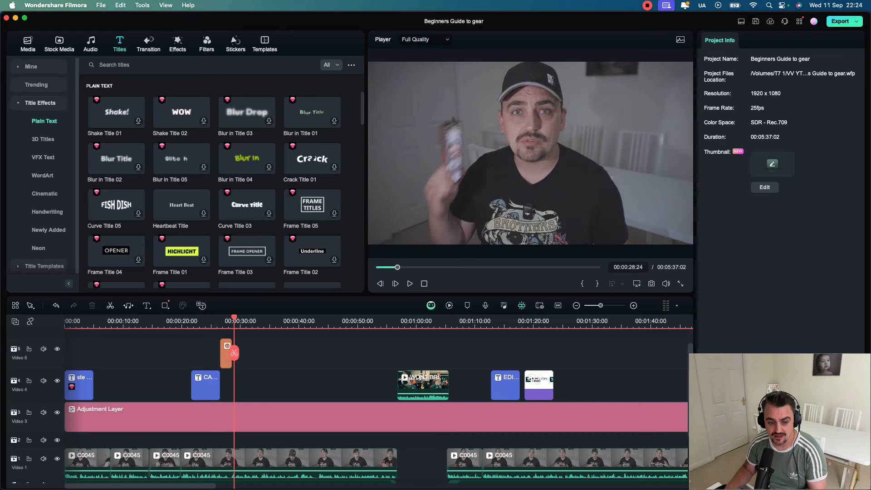
{"action": "left_click", "coordinate": [221, 321]}
{"action": "key", "text": "space"}
{"action": "key", "text": "space"}
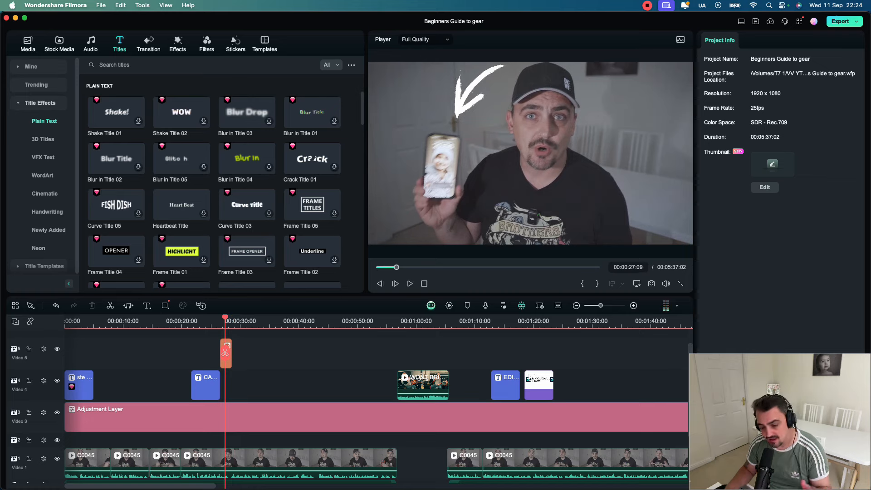
Add the trending Doodle Pack Element 4 sticker on Video 5 directly above the lower third and preview it.
{"action": "scroll", "coordinate": [377, 400], "scroll_direction": "right", "scroll_amount": 20}
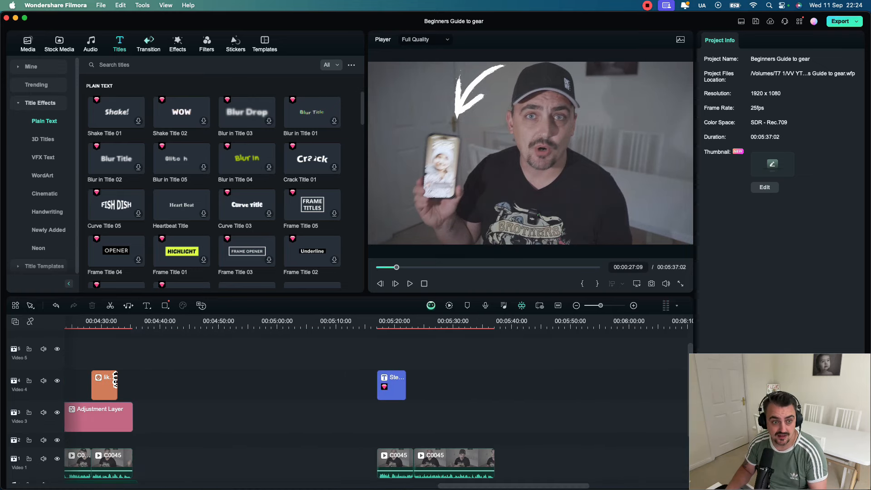
{"action": "left_click", "coordinate": [236, 44]}
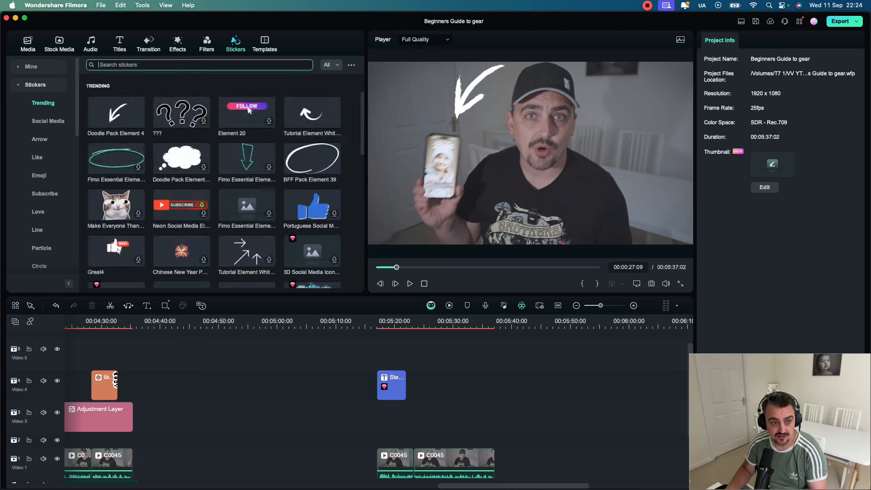
{"action": "key", "text": "Escape"}
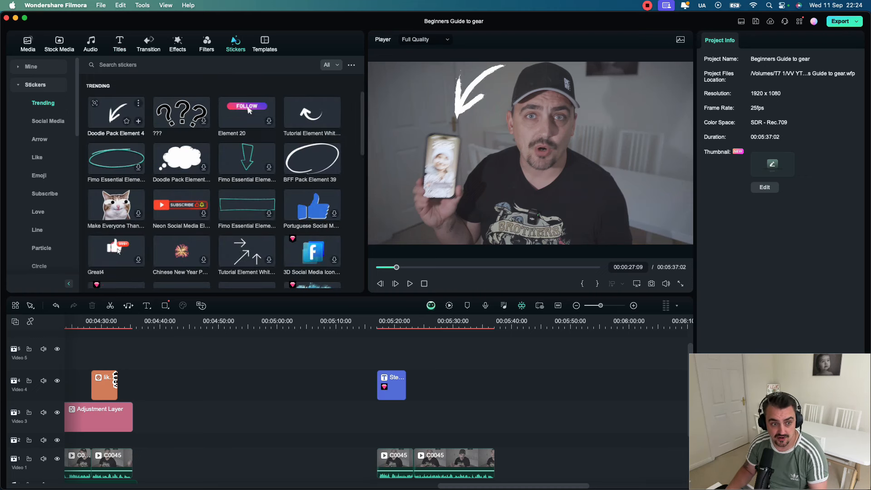
{"action": "left_click", "coordinate": [115, 112]}
{"action": "left_click_drag", "start_coordinate": [356, 321], "coordinate": [392, 354]}
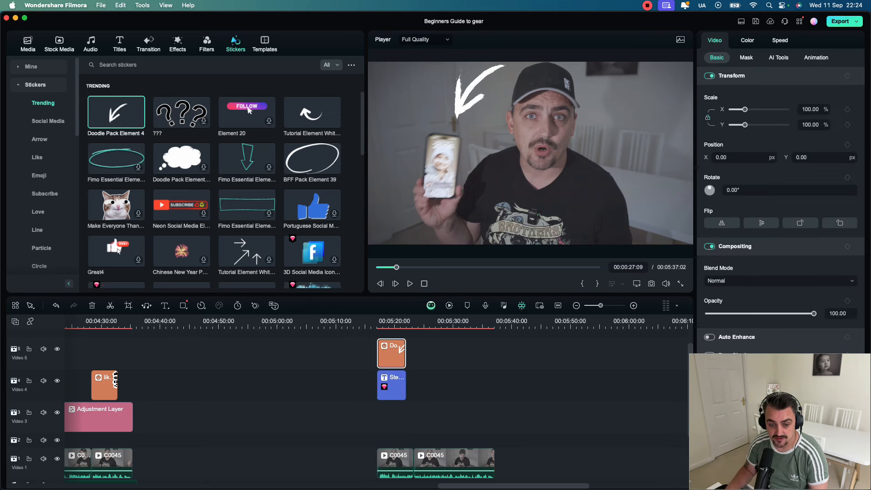
{"action": "key", "text": "space"}
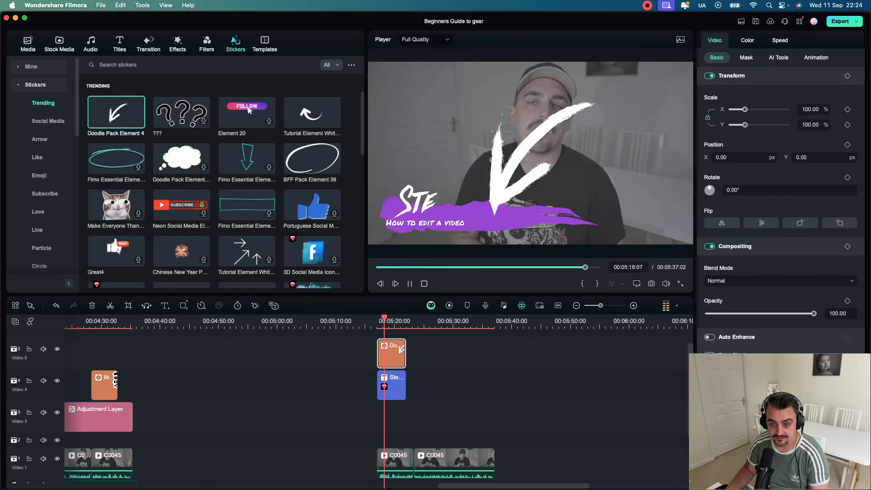
{"action": "key", "text": "space"}
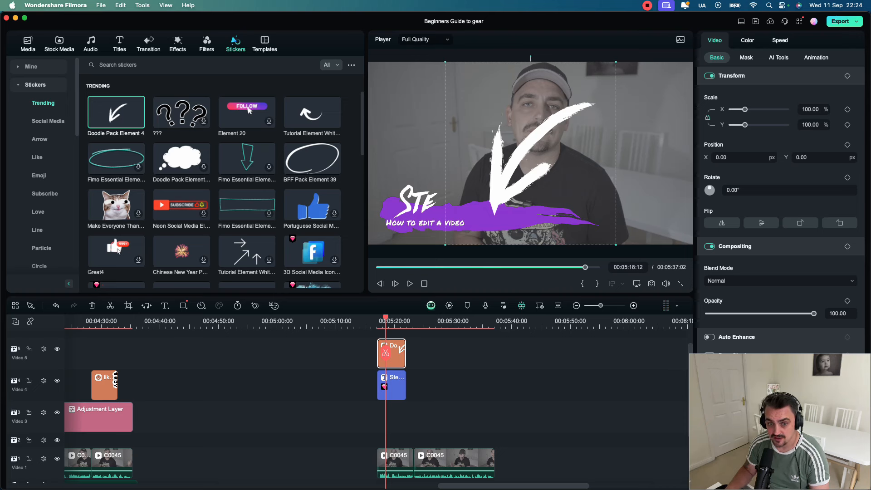
Try the arrow sticker at about 48% scale above the lower third's heading with a shortened clip, and delete it.
{"action": "left_click_drag", "start_coordinate": [445, 61], "coordinate": [534, 157]}
{"action": "left_click_drag", "start_coordinate": [579, 198], "coordinate": [464, 98]}
{"action": "left_click_drag", "start_coordinate": [405, 353], "coordinate": [395, 353]}
{"action": "left_click_drag", "start_coordinate": [455, 119], "coordinate": [434, 172]}
{"action": "key", "text": "space"}
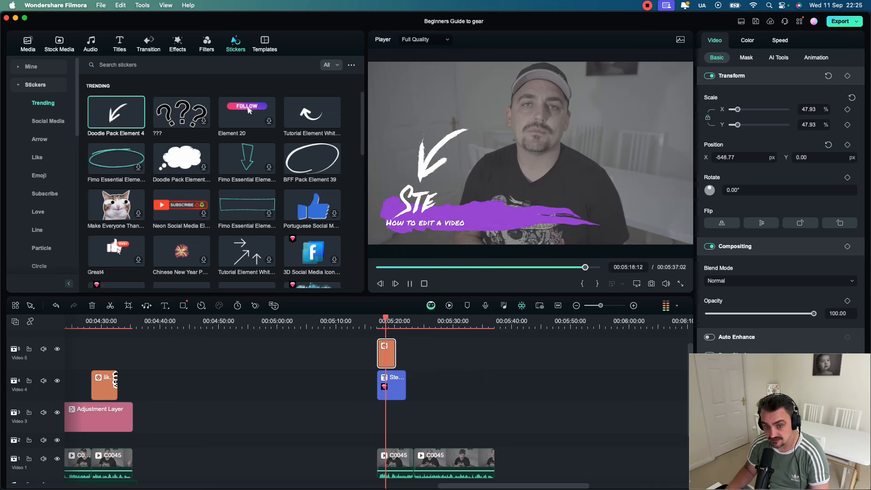
{"action": "key", "text": "space"}
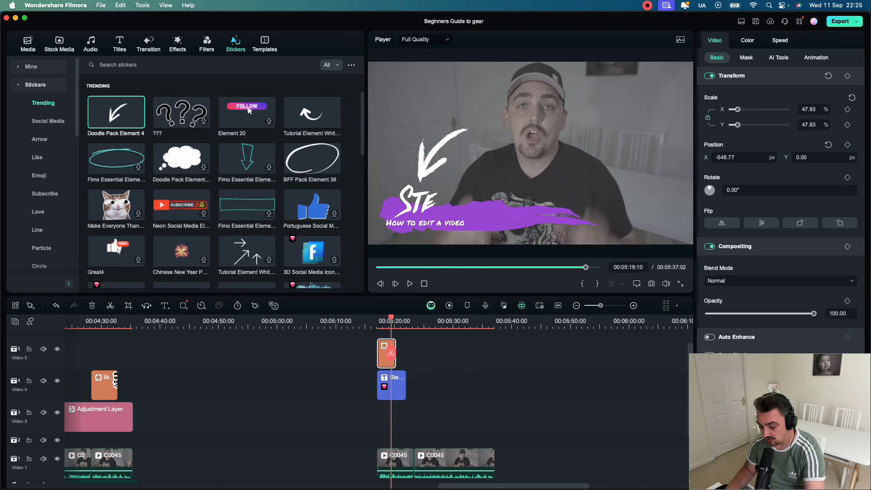
{"action": "key", "text": "Delete"}
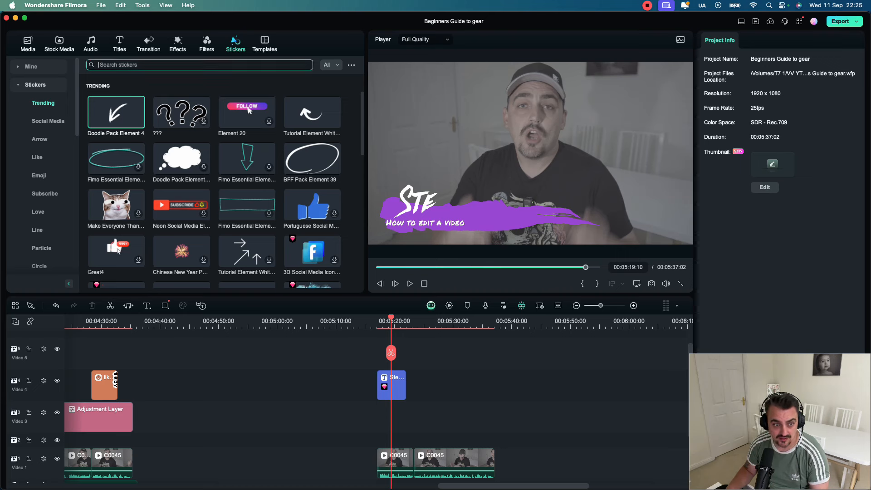
Search stickers for "subscribe", place the like, comment, subscribe and share sticker on Video 4 above the end of the last C0045 clip, and preview it.
{"action": "type", "text": "scribe"}
{"action": "key", "text": "Return"}
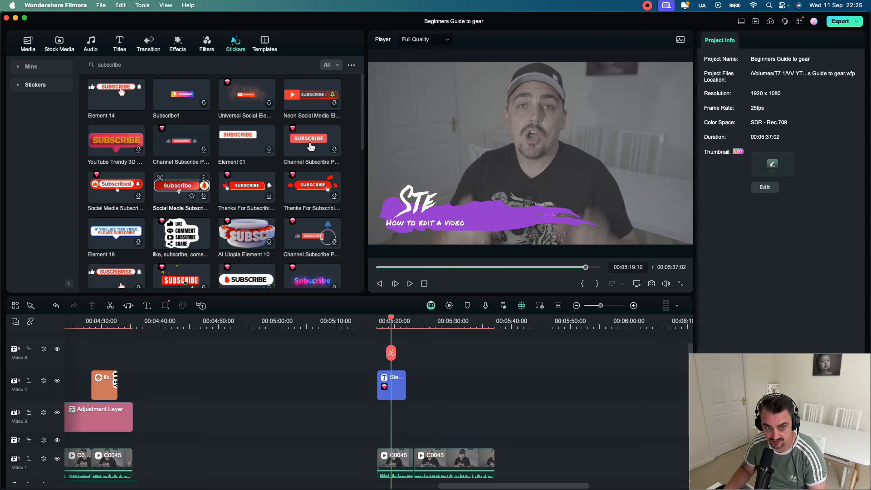
{"action": "left_click_drag", "start_coordinate": [182, 233], "coordinate": [481, 384]}
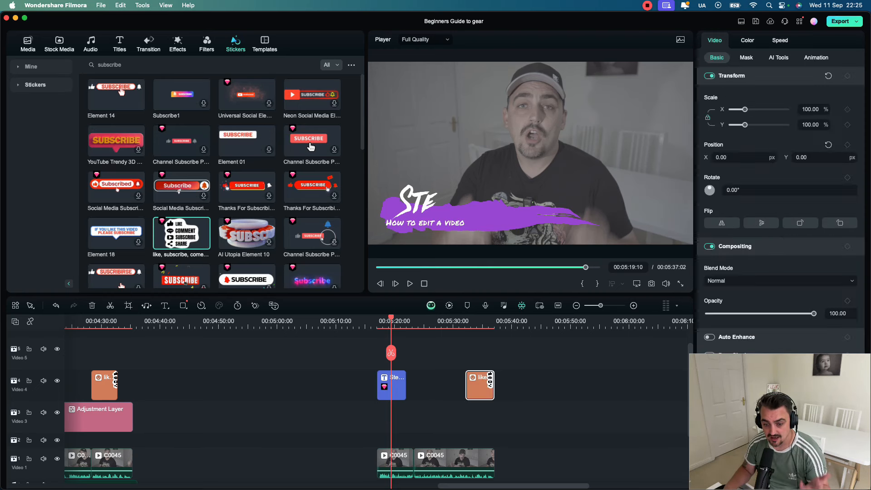
{"action": "left_click", "coordinate": [464, 322]}
{"action": "key", "text": "space"}
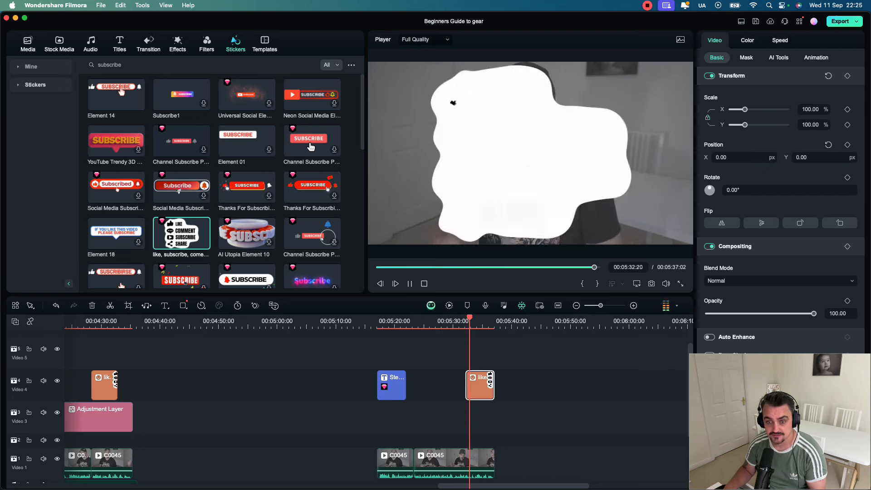
{"action": "key", "text": "space"}
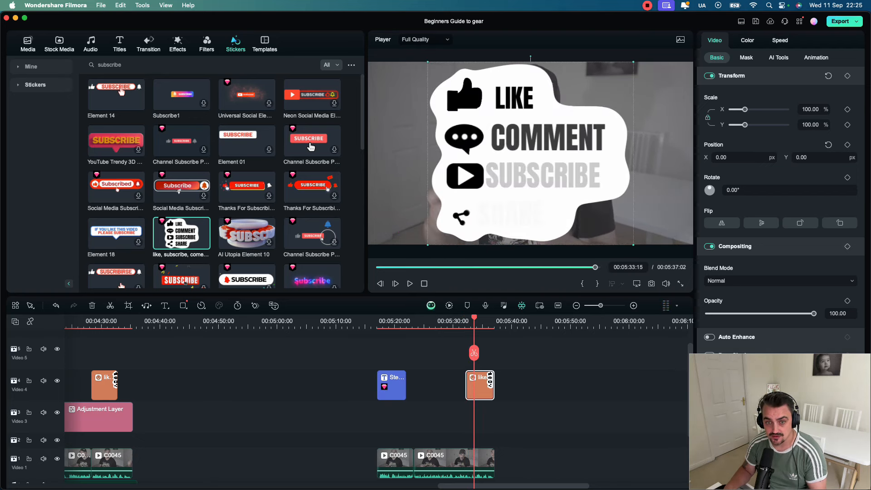
Try the like-and-subscribe sticker at about 27% scale in the picture's upper-right corner, and delete it after previewing.
{"action": "left_click_drag", "start_coordinate": [428, 62], "coordinate": [579, 196]}
{"action": "left_click_drag", "start_coordinate": [605, 221], "coordinate": [661, 97]}
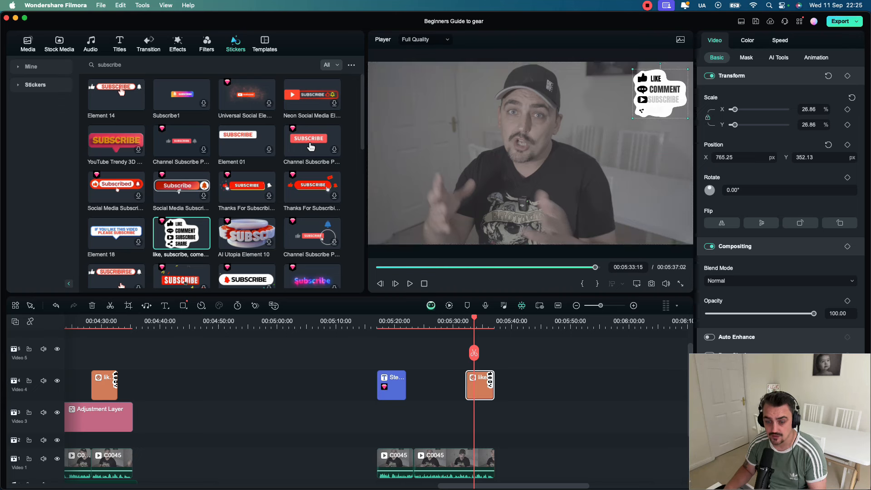
{"action": "key", "text": "space"}
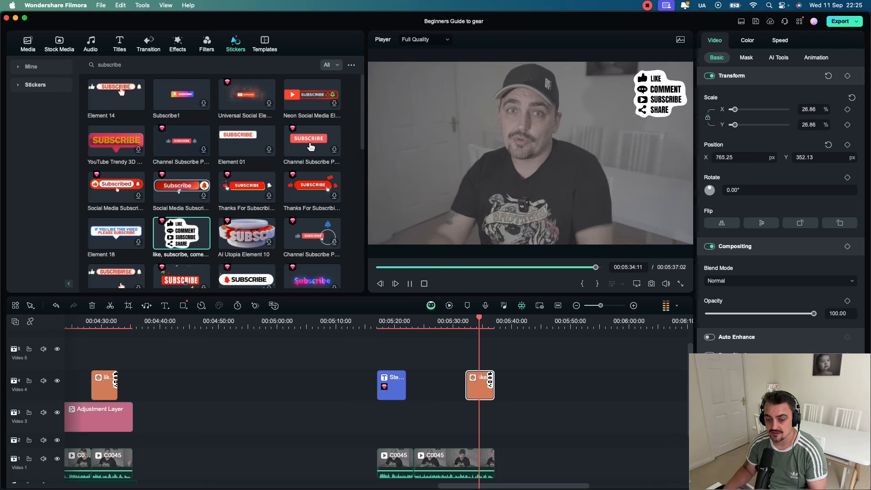
{"action": "key", "text": "space"}
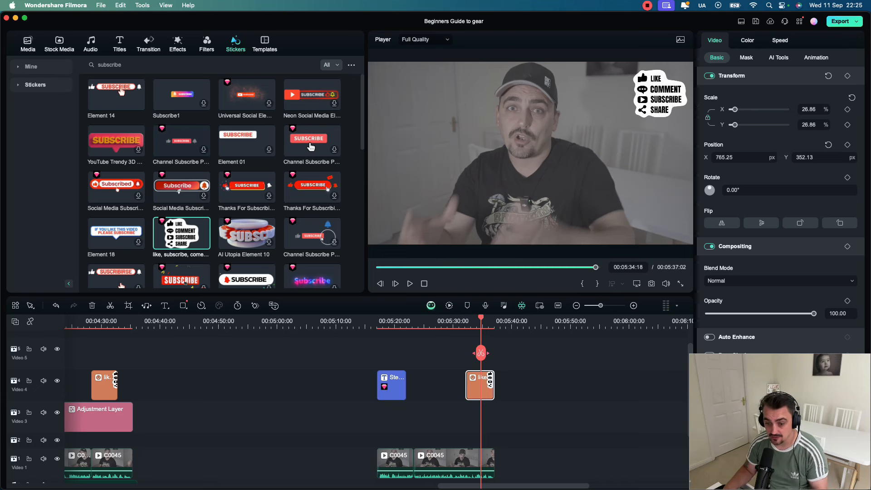
{"action": "key", "text": "Delete"}
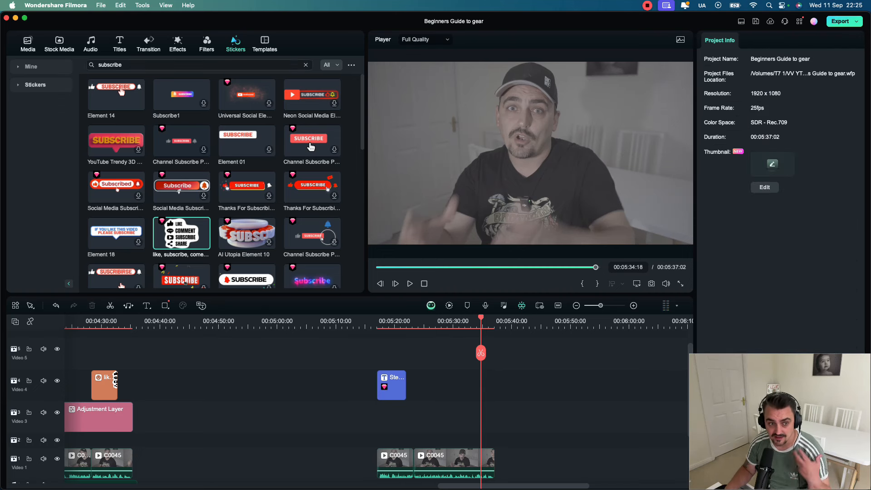
Clear the sticker search, place the pink Coachella Music Fest subscribe sticker on Video 4 at 00:05:34:18, and preview it.
{"action": "left_click_drag", "start_coordinate": [123, 64], "coordinate": [97, 65]}
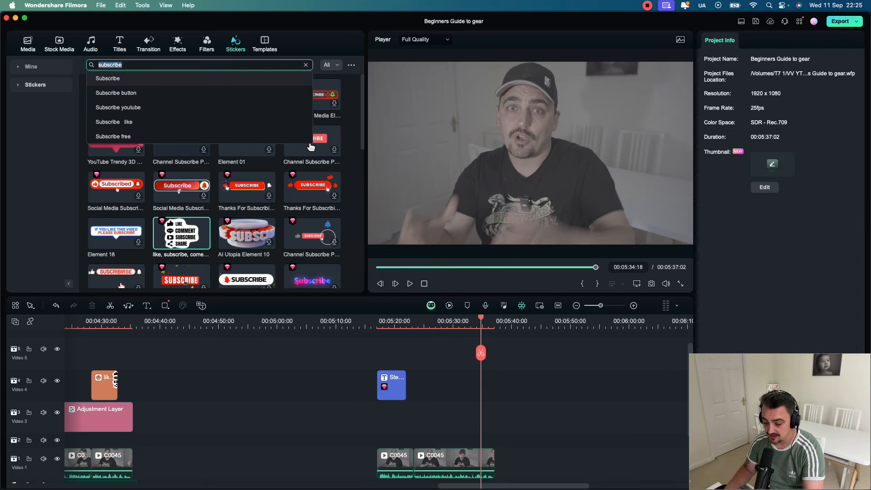
{"action": "key", "text": "BackSpace"}
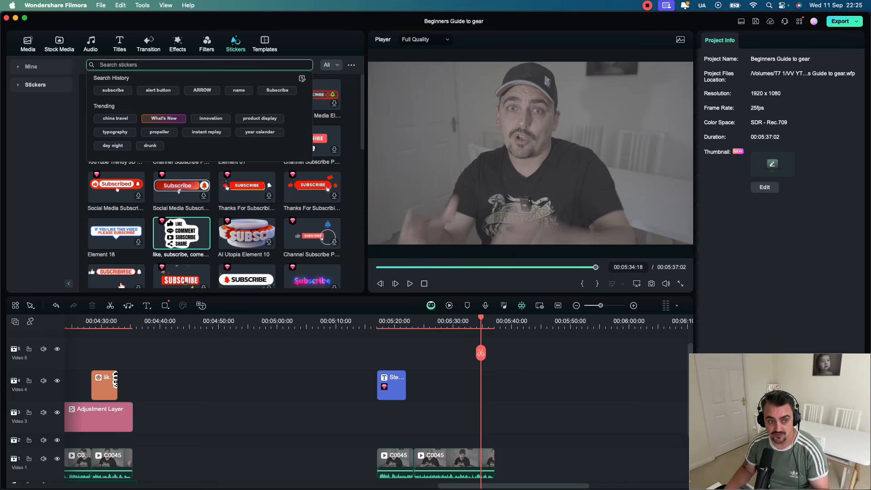
{"action": "key", "text": "Return"}
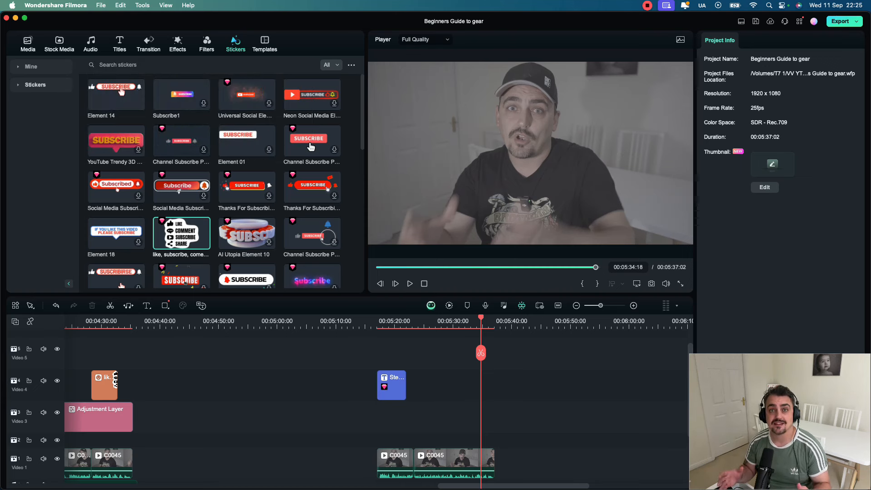
{"action": "scroll", "coordinate": [218, 195], "scroll_direction": "down", "scroll_amount": 15}
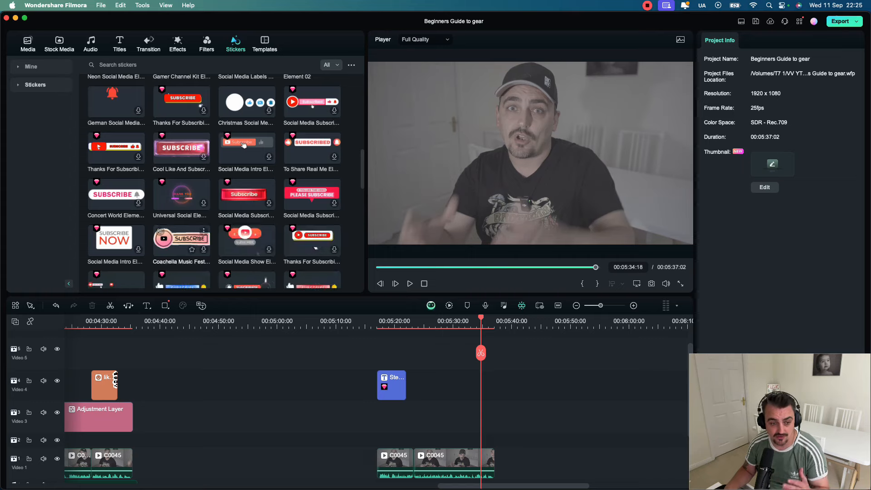
{"action": "scroll", "coordinate": [187, 215], "scroll_direction": "down", "scroll_amount": 3}
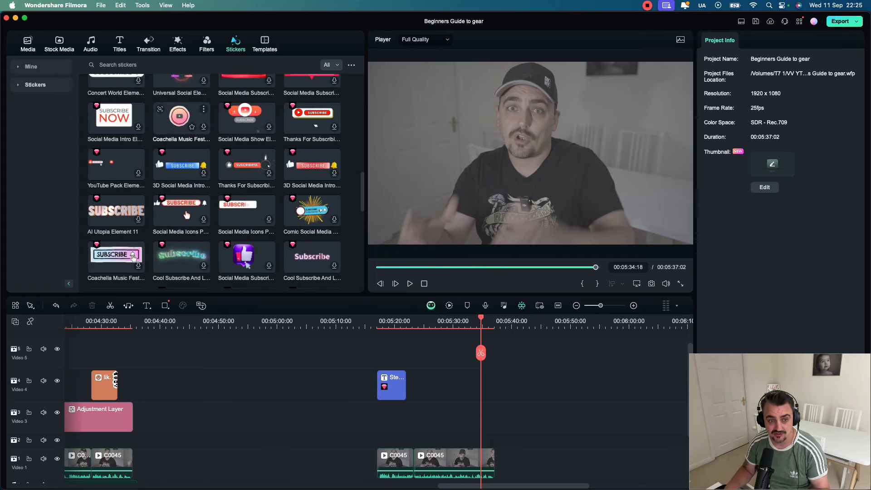
{"action": "left_click_drag", "start_coordinate": [180, 122], "coordinate": [496, 385]}
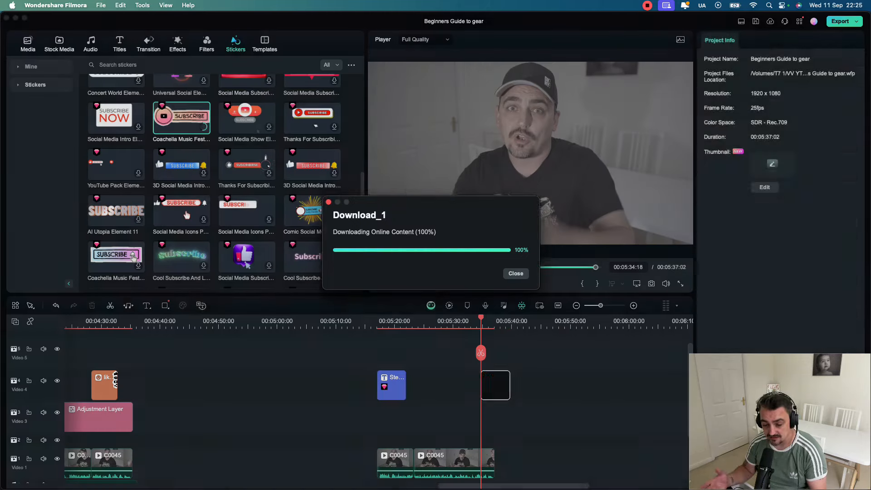
{"action": "key", "text": "space"}
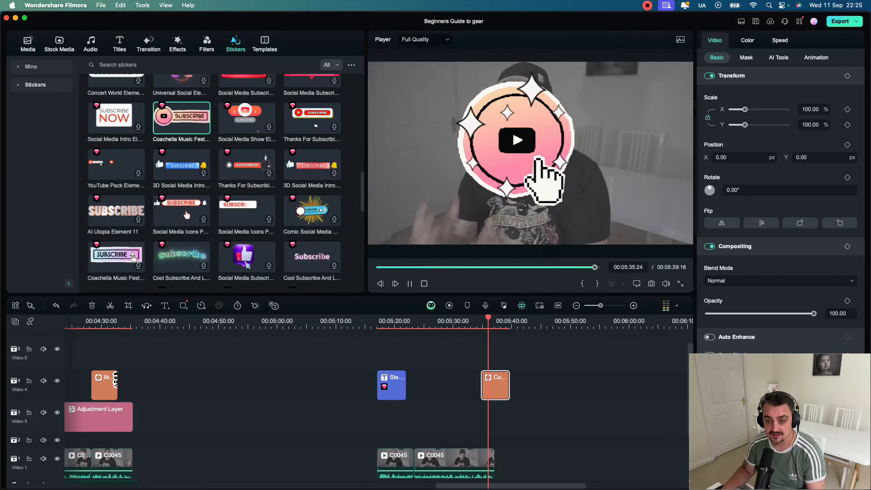
{"action": "key", "text": "space"}
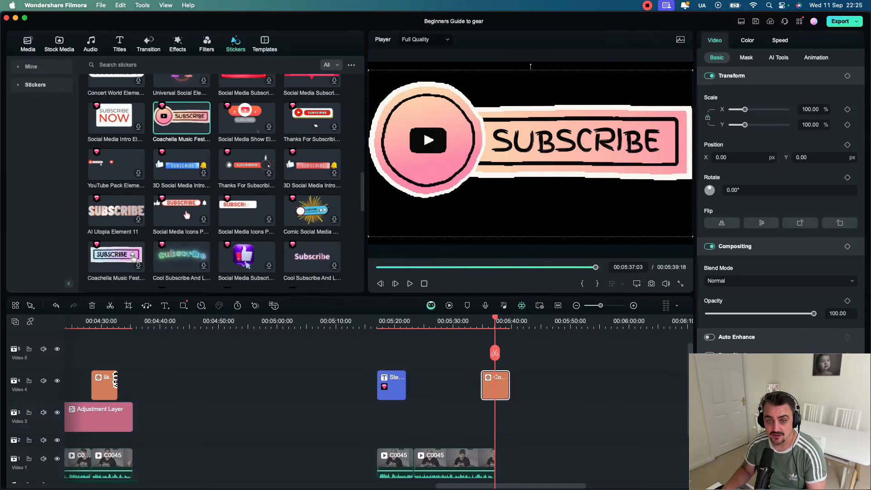
Try the Coachella subscribe sticker at about 39% scale in the picture's lower-right area, and delete it after previewing.
{"action": "left_click_drag", "start_coordinate": [368, 70], "coordinate": [566, 171]}
{"action": "left_click_drag", "start_coordinate": [495, 318], "coordinate": [482, 317]}
{"action": "key", "text": "space"}
{"action": "key", "text": "space"}
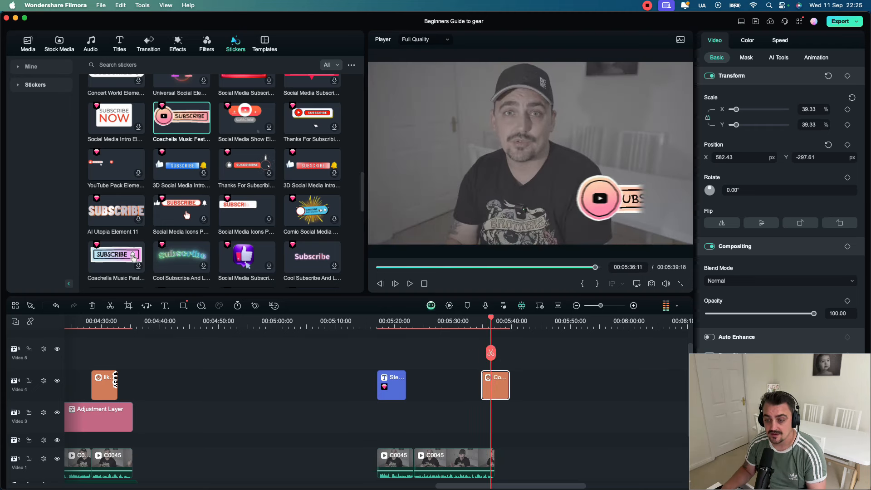
{"action": "key", "text": "Delete"}
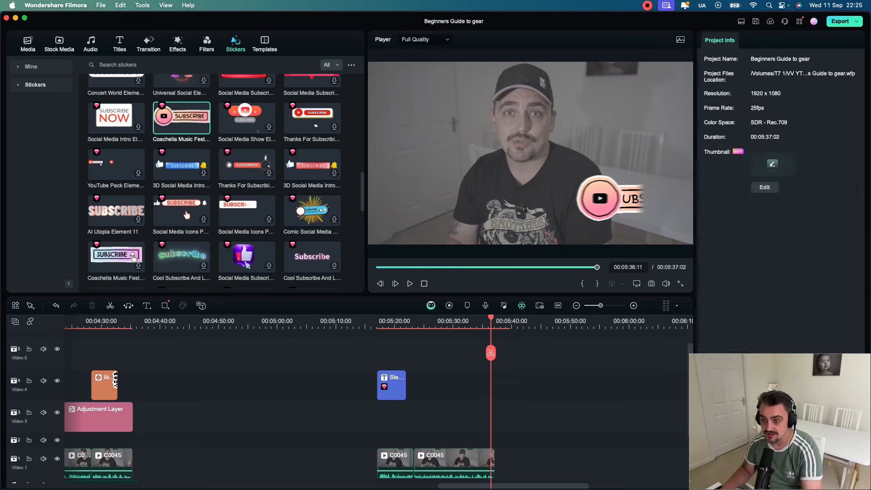
Browse the Trending templates and play the lower third from its start to about 00:05:17:14.
{"action": "left_click", "coordinate": [199, 64]}
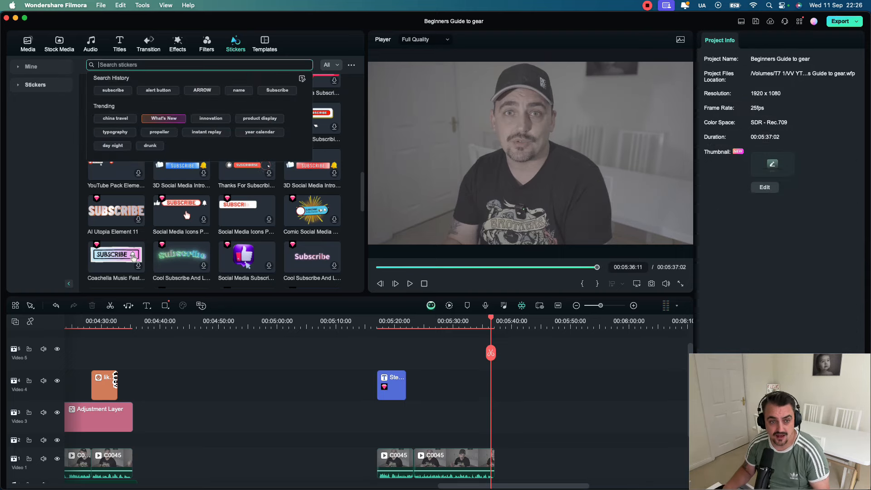
{"action": "left_click", "coordinate": [265, 44]}
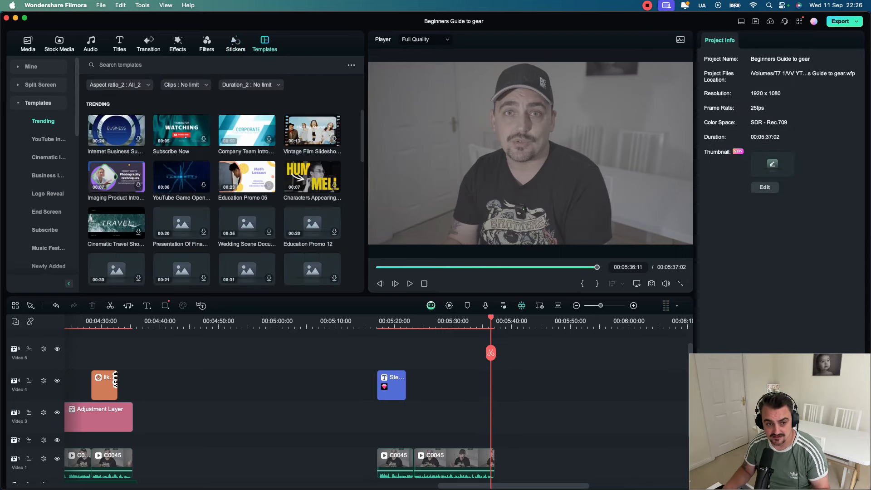
{"action": "scroll", "coordinate": [214, 191], "scroll_direction": "down", "scroll_amount": 4}
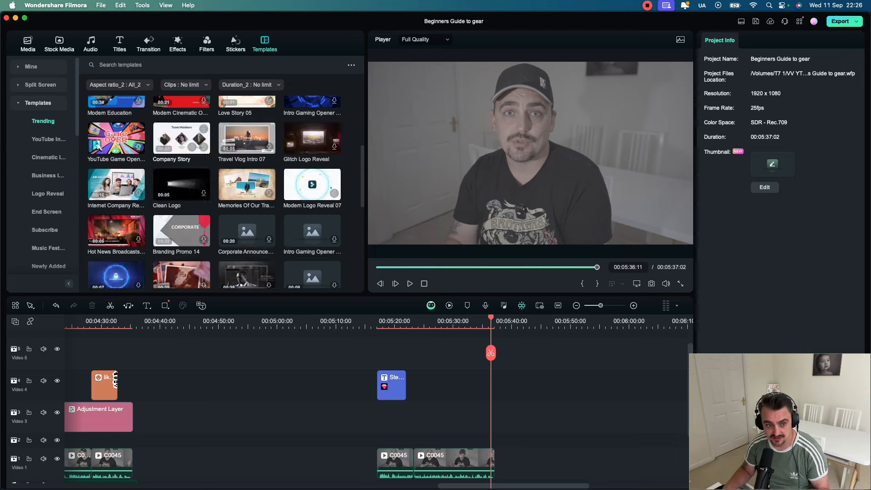
{"action": "scroll", "coordinate": [213, 191], "scroll_direction": "up", "scroll_amount": 4}
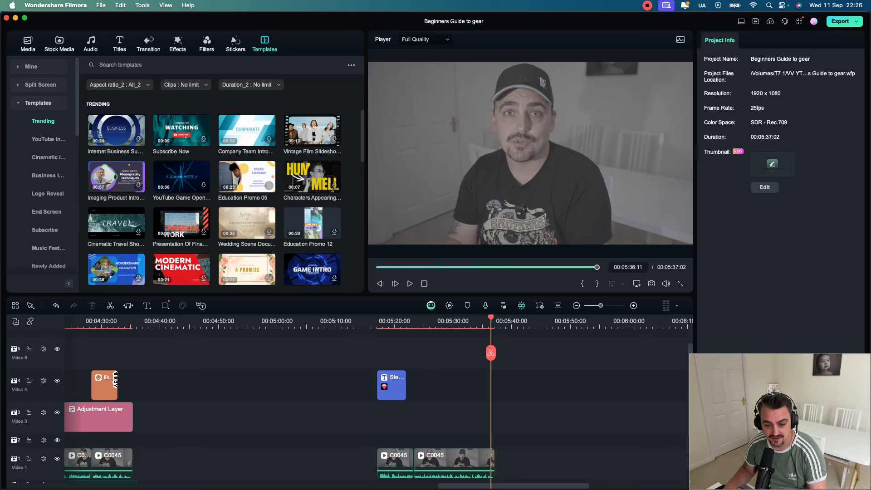
{"action": "left_click", "coordinate": [377, 322]}
{"action": "key", "text": "space"}
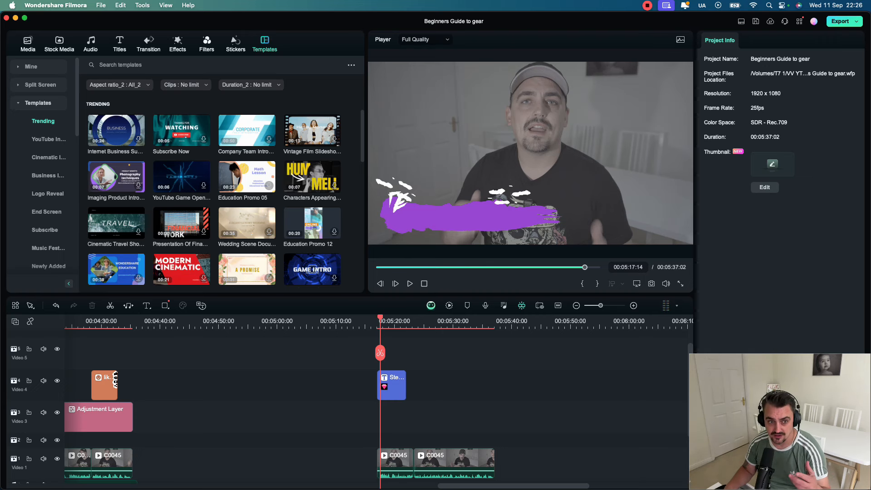
Show the Basic filters with Sierra selected, and select the Adjustment Layer on Video 3.
{"action": "left_click", "coordinate": [207, 43]}
{"action": "left_click", "coordinate": [181, 112]}
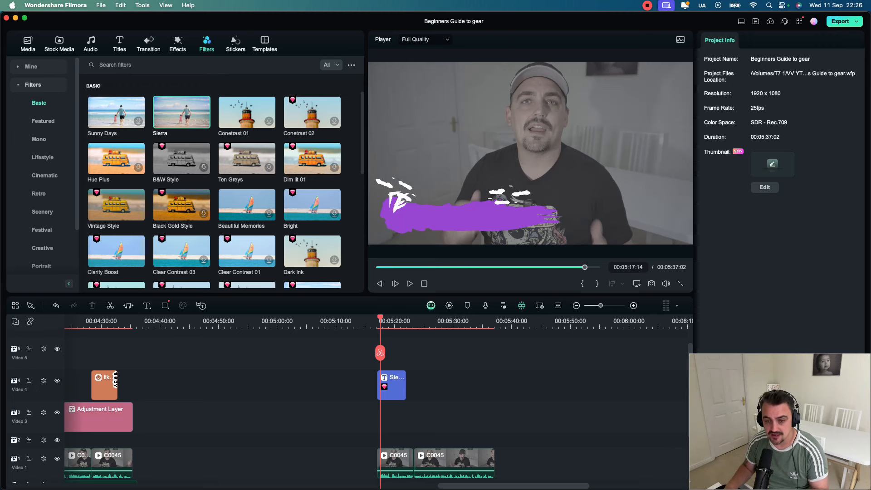
{"action": "left_click", "coordinate": [98, 417]}
{"action": "scroll", "coordinate": [377, 409], "scroll_direction": "left", "scroll_amount": 5}
{"action": "scroll", "coordinate": [377, 409], "scroll_direction": "right", "scroll_amount": 4}
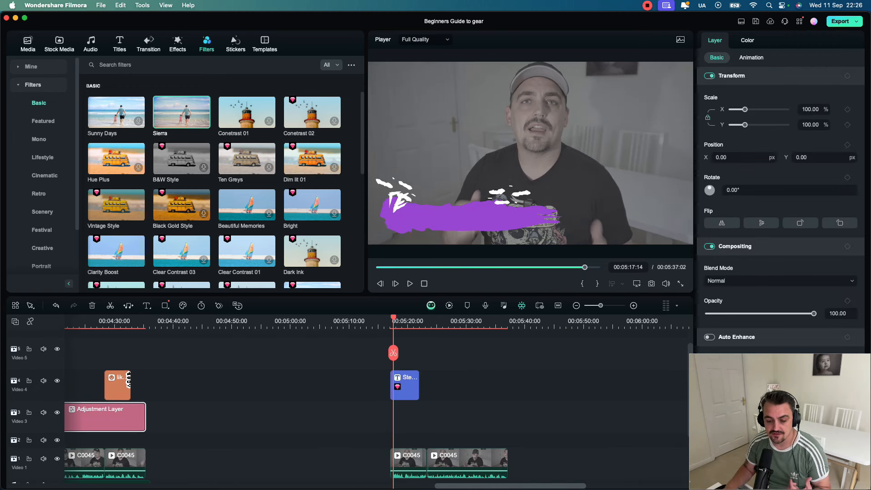
{"action": "scroll", "coordinate": [377, 408], "scroll_direction": "left", "scroll_amount": 3}
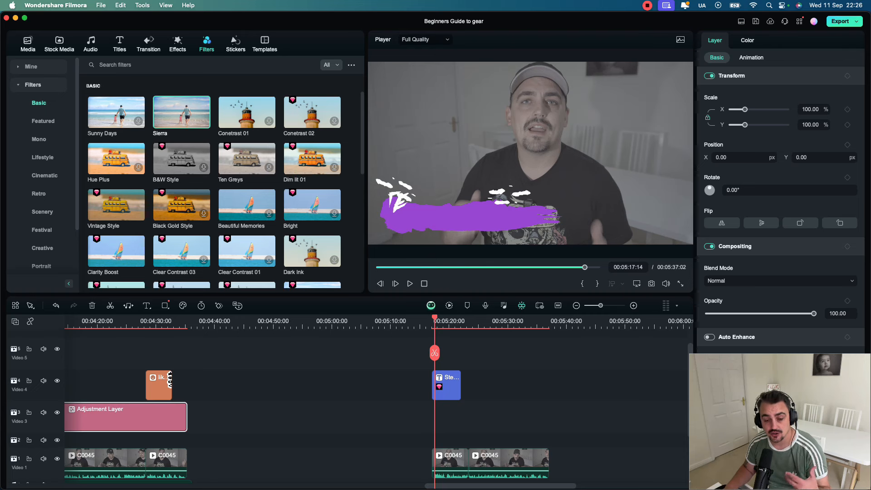